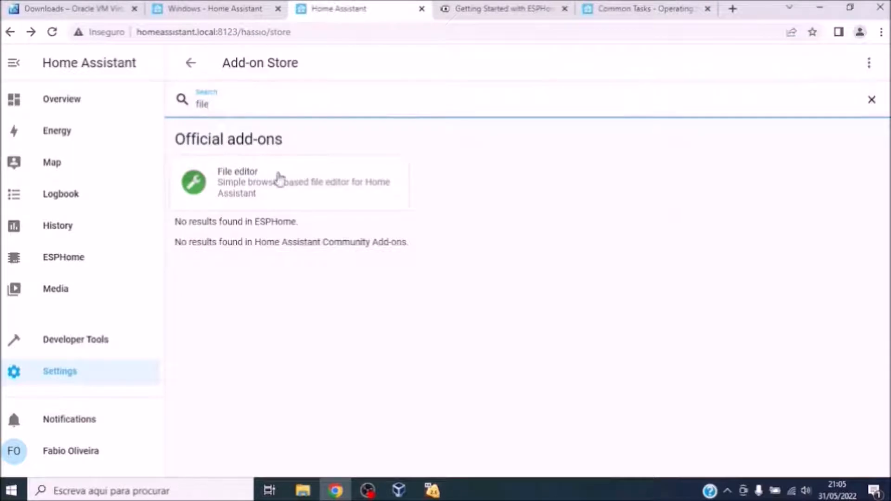
# - Open the File editor add-on page, then the ESPHome and File editor panels from the sidebar
pyautogui.click(286, 198)
pyautogui.click(75, 132)
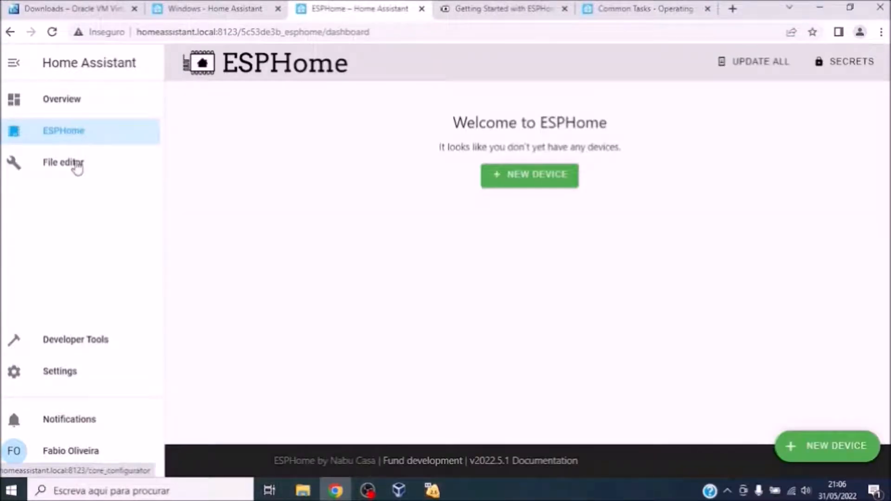
pyautogui.click(78, 166)
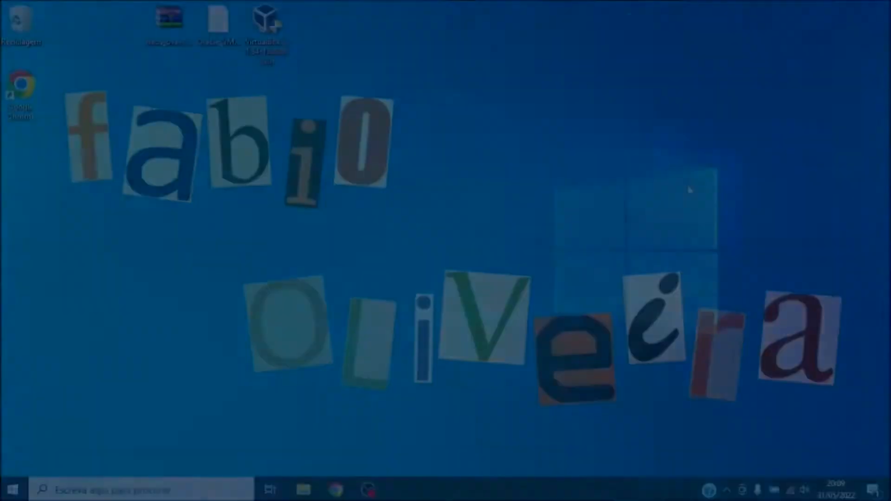
# - Bring Chrome with the virtualbox.org home page to the front
pyautogui.click(336, 490)
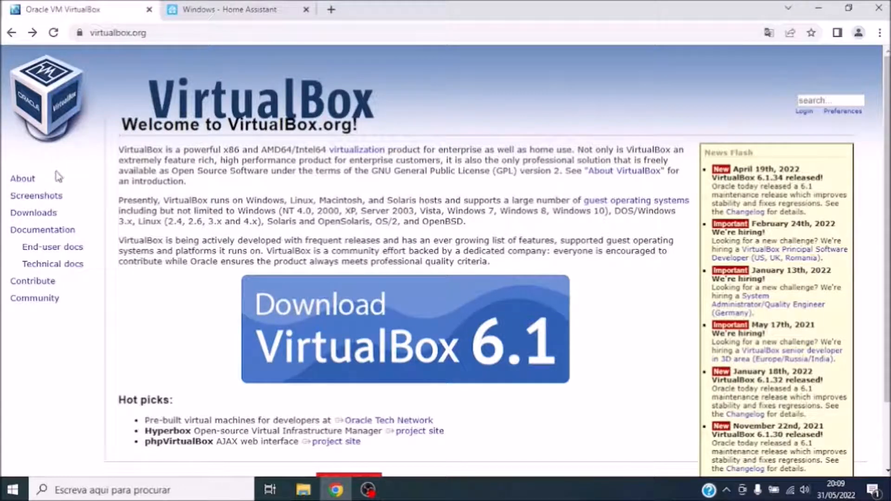
# - On the VirtualBox Downloads page, start and cancel the Windows hosts installer download
pyautogui.click(49, 217)
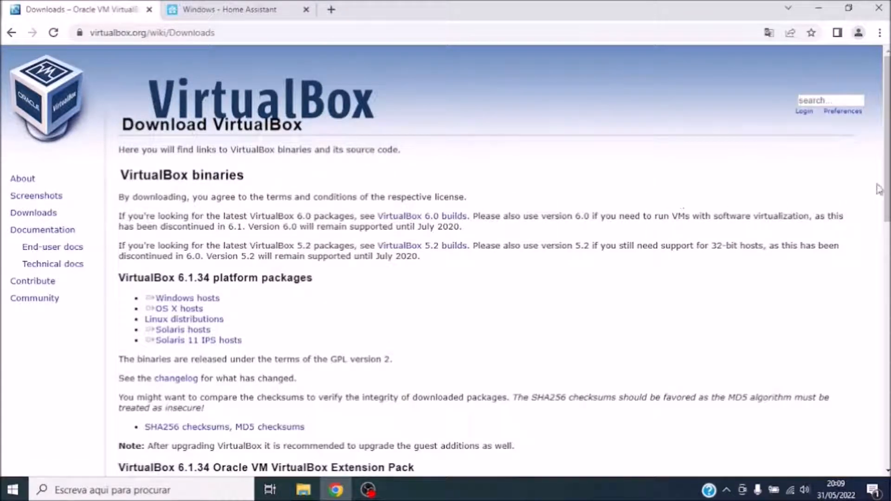
pyautogui.moveTo(887, 185); pyautogui.dragTo(887, 247)
pyautogui.moveTo(225, 138); pyautogui.dragTo(188, 148)
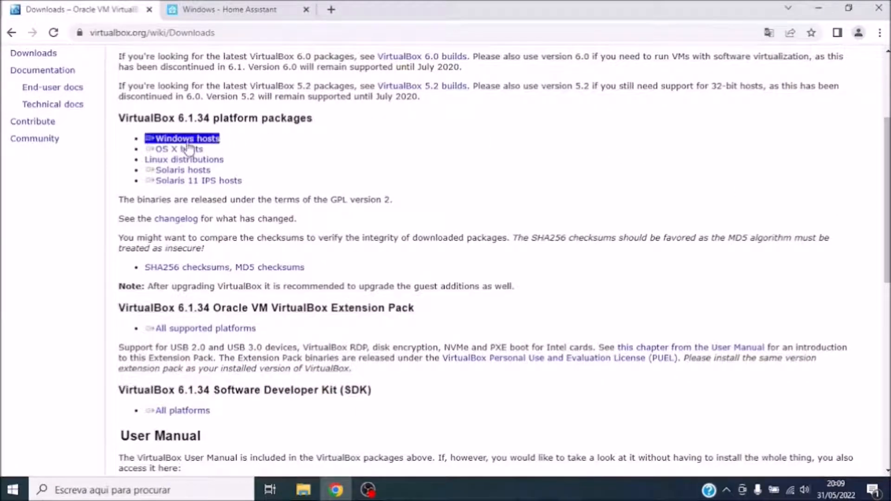
pyautogui.click(201, 142)
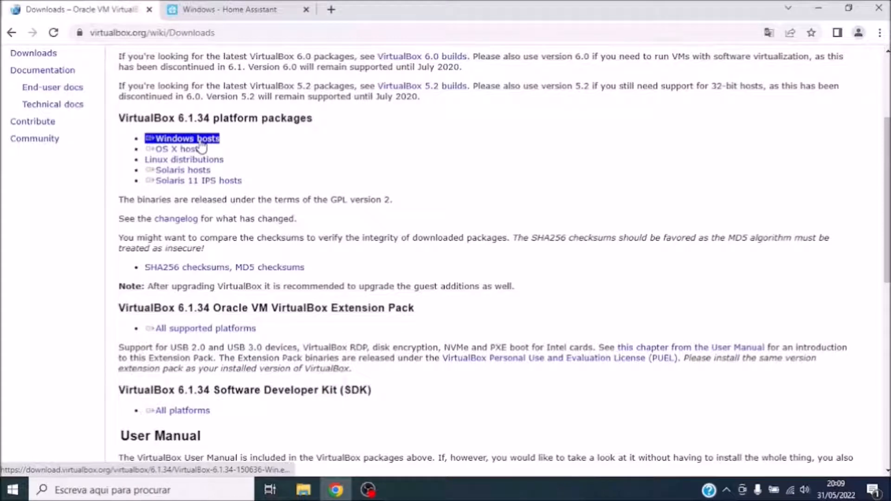
pyautogui.rightClick(89, 458)
pyautogui.click(102, 444)
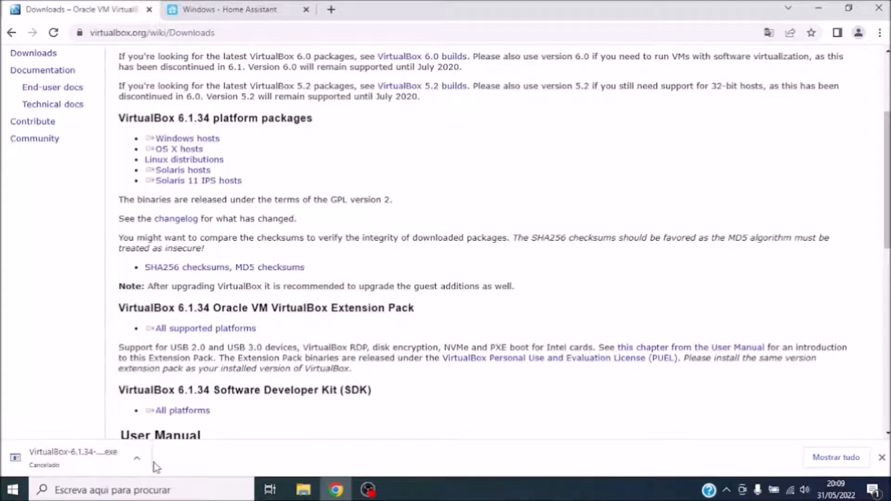
pyautogui.click(882, 457)
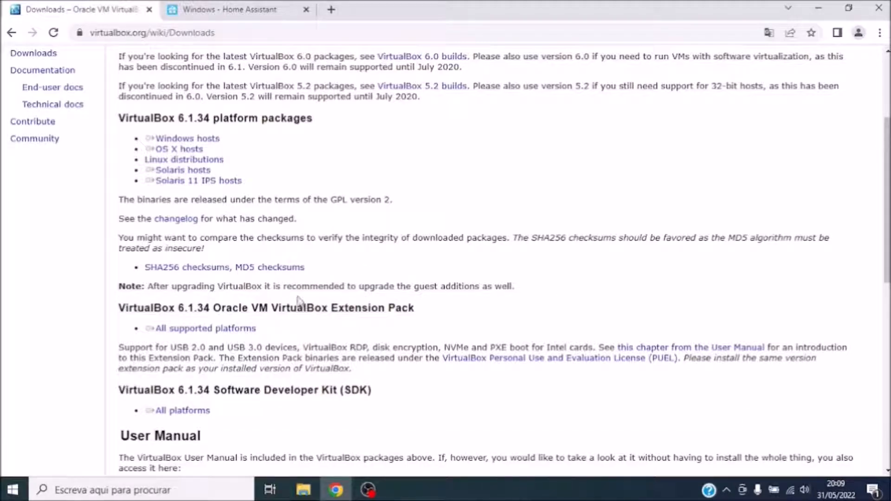
# - Start and cancel the Extension Pack download, then minimize Chrome
pyautogui.click(232, 330)
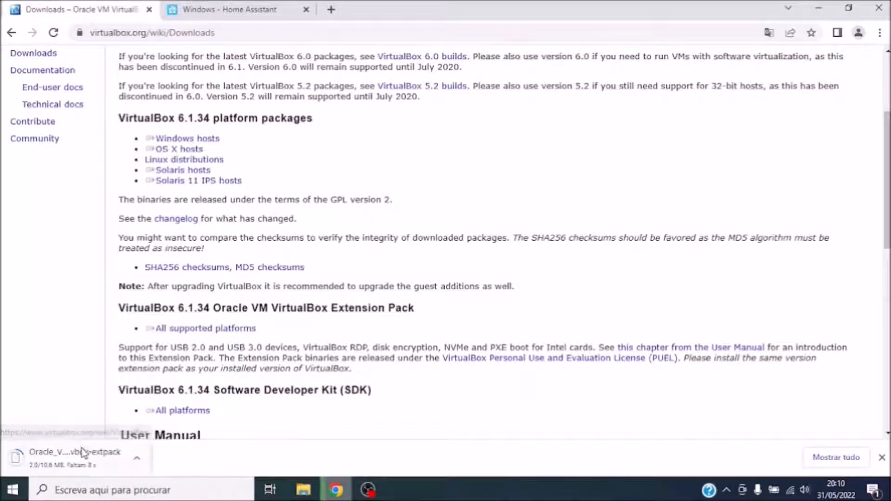
pyautogui.rightClick(80, 457)
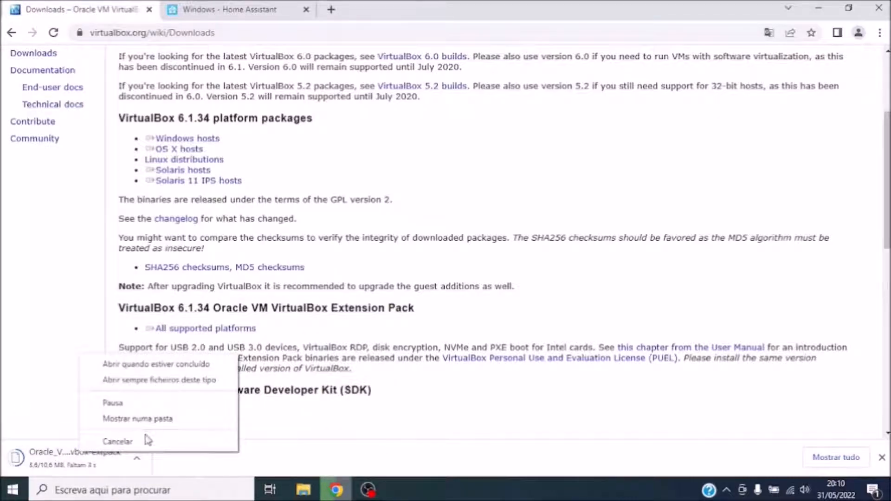
pyautogui.click(119, 441)
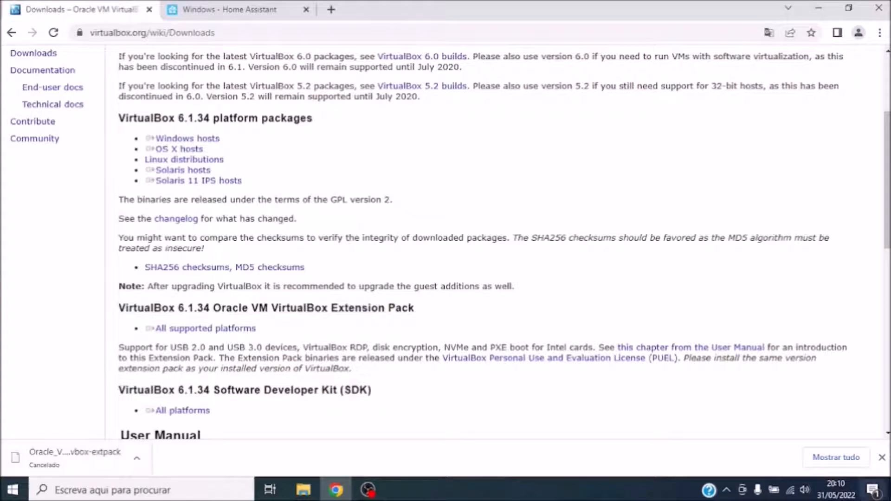
pyautogui.click(881, 457)
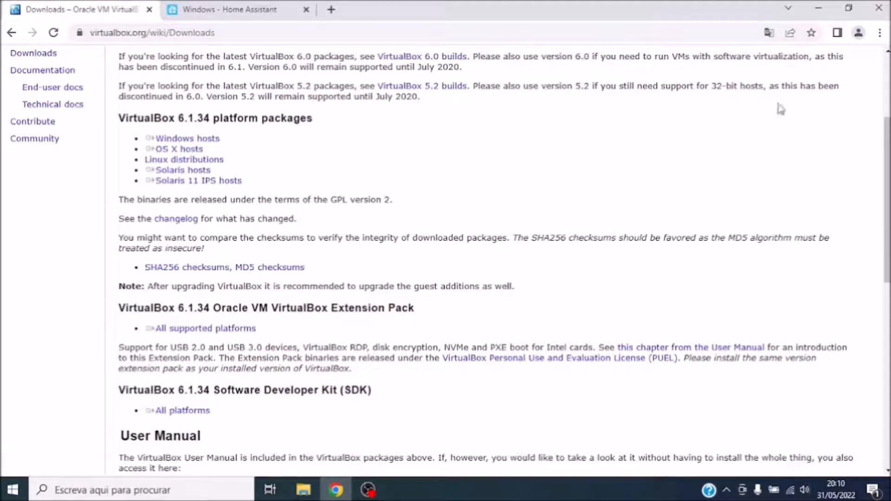
pyautogui.click(818, 13)
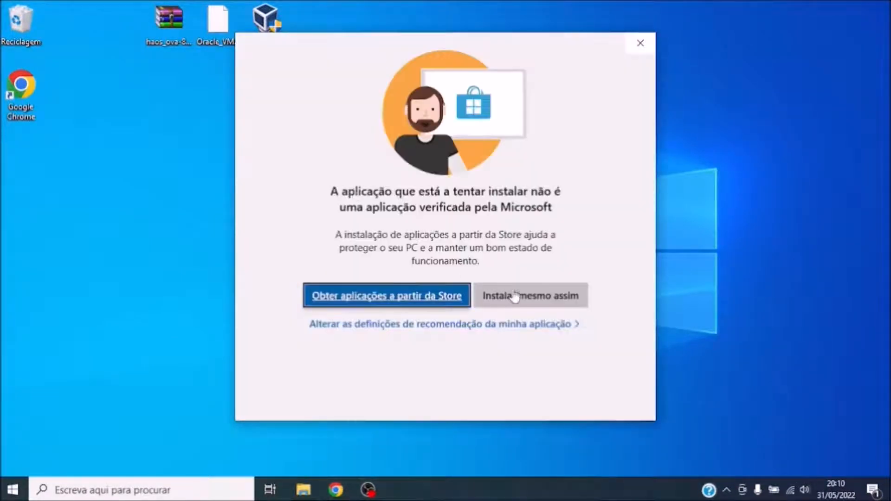
# - Install VirtualBox 6.1.34 with default features and all four shortcuts, then switch back to Chrome
pyautogui.click(522, 293)
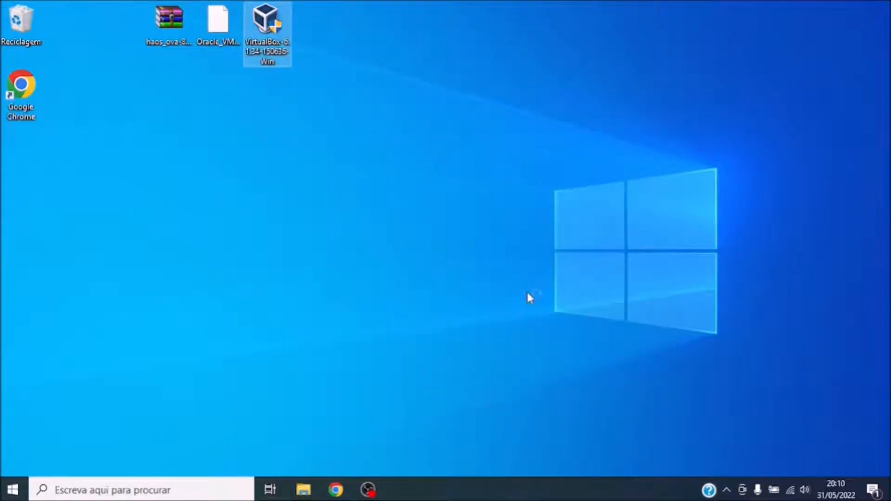
pyautogui.click(420, 330)
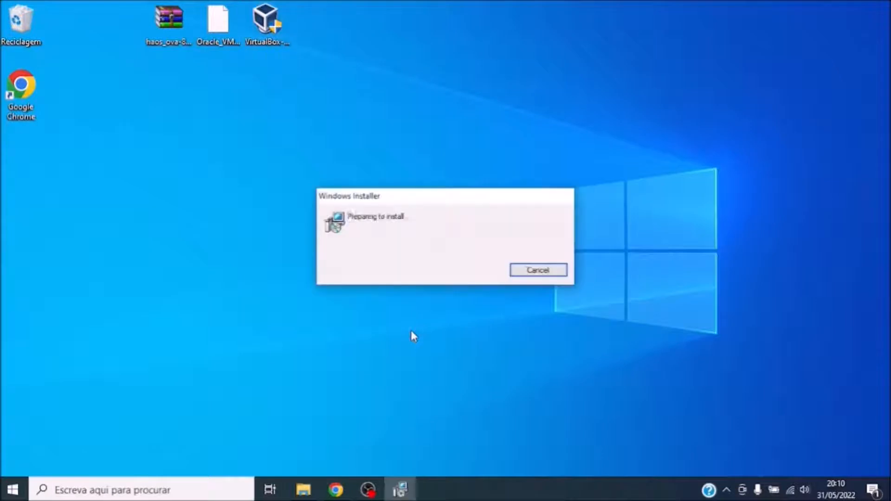
pyautogui.click(505, 352)
pyautogui.click(508, 352)
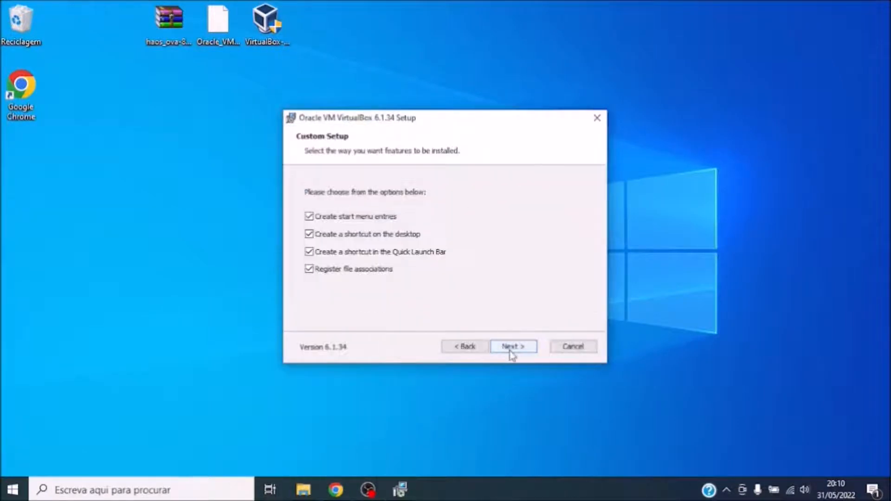
pyautogui.click(509, 353)
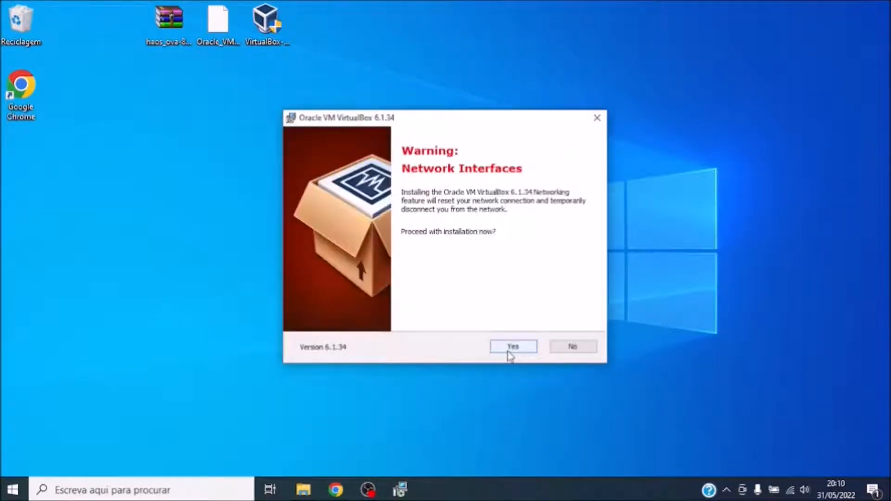
pyautogui.click(510, 352)
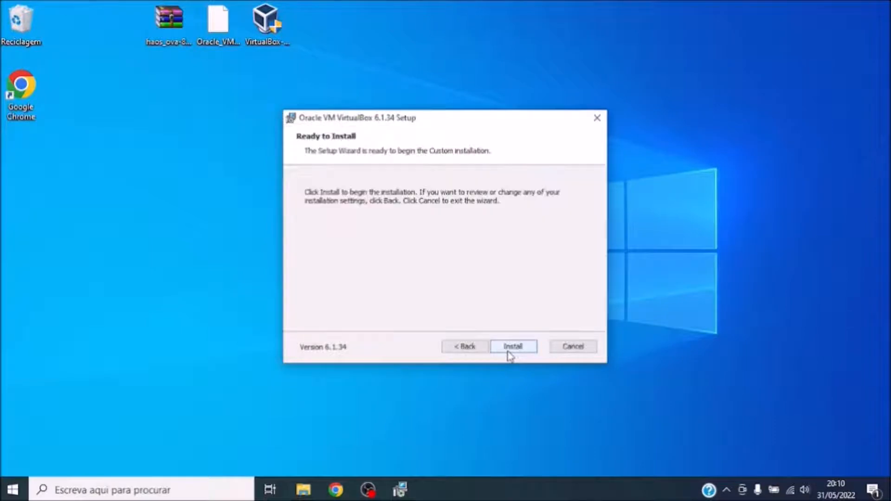
pyautogui.click(511, 352)
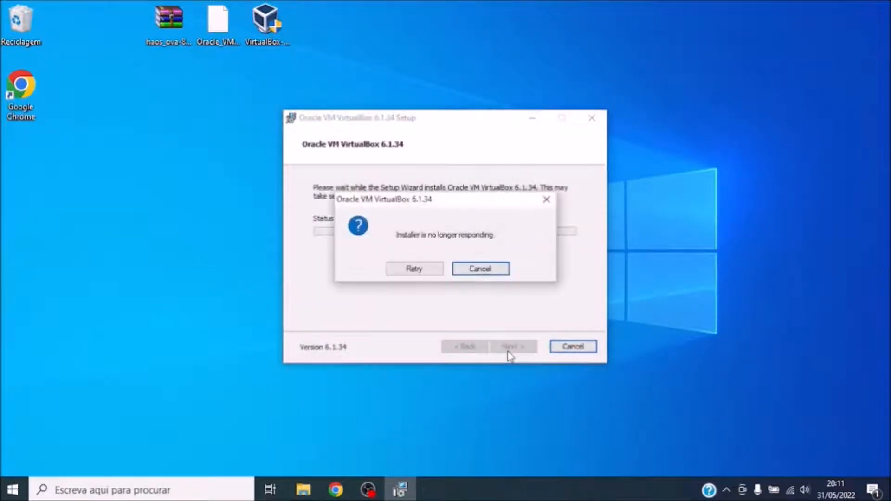
pyautogui.click(414, 269)
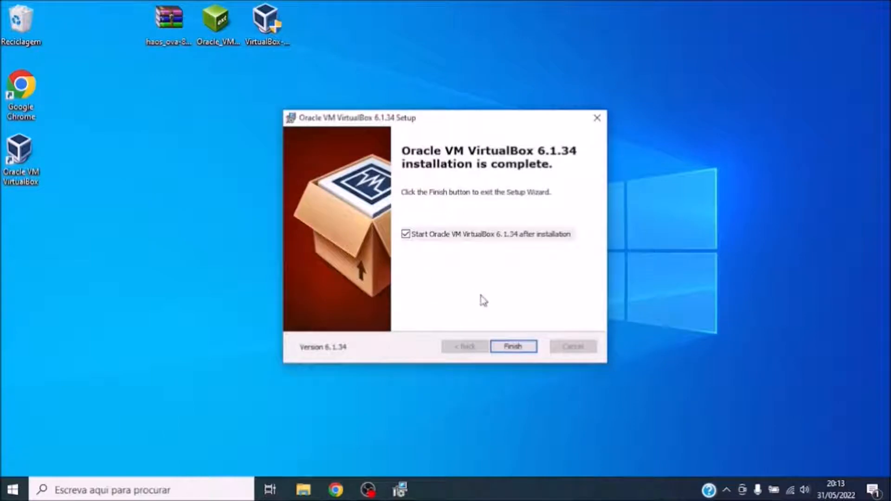
pyautogui.click(510, 346)
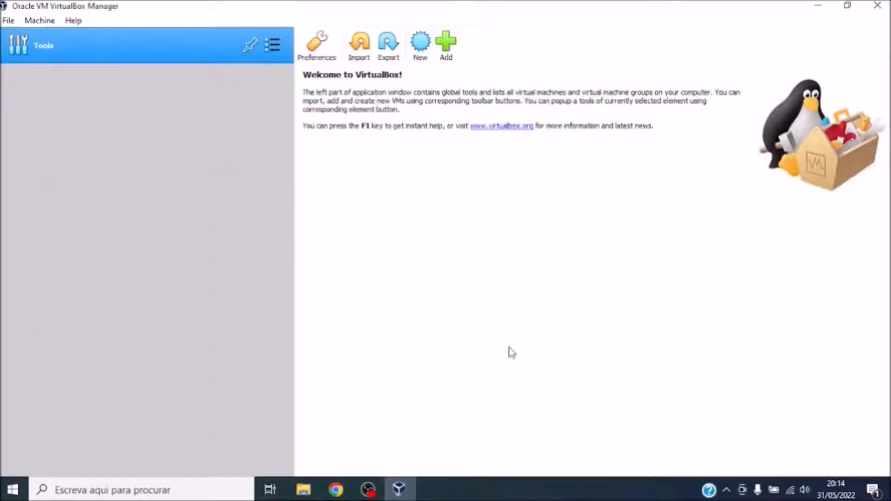
pyautogui.click(336, 489)
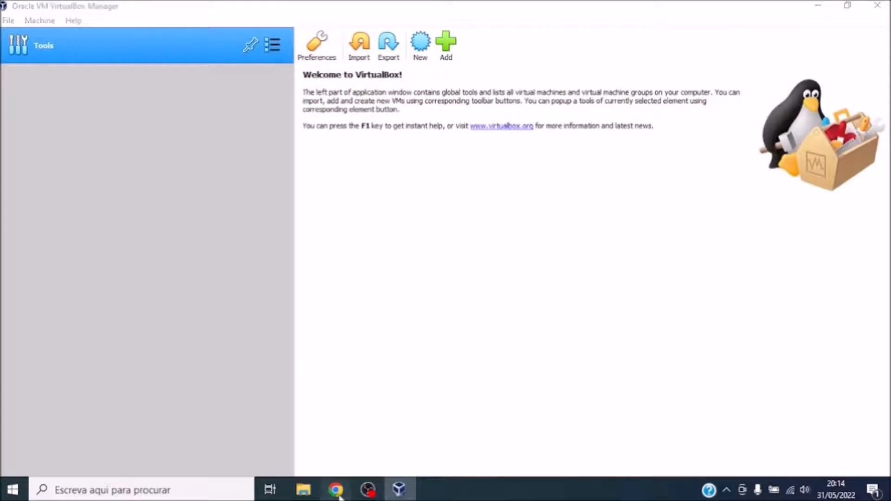
# - On the Home Assistant Windows install page, start and cancel the haos_ova-8.1.vdi.zip download, then minimize Chrome
pyautogui.click(246, 11)
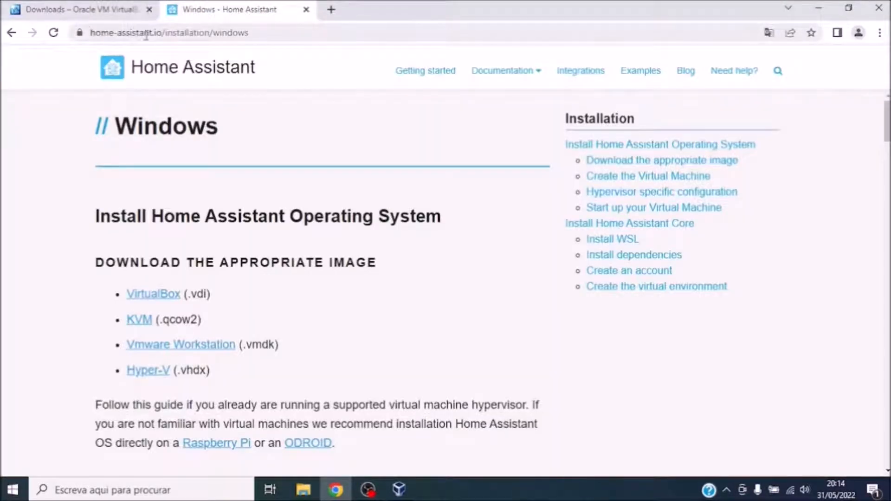
pyautogui.click(165, 297)
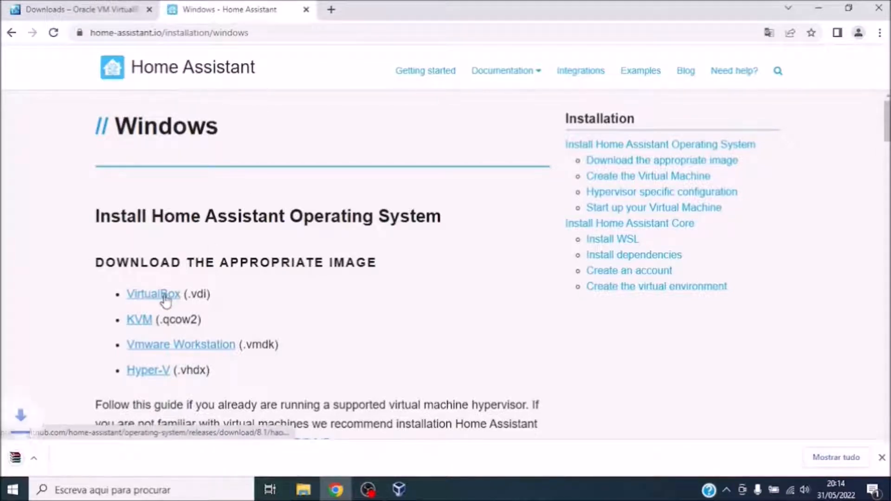
pyautogui.rightClick(93, 461)
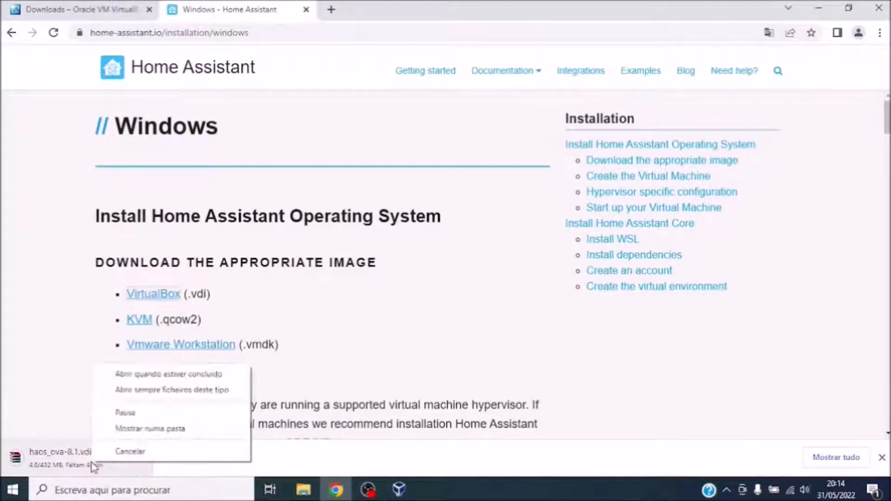
pyautogui.click(131, 452)
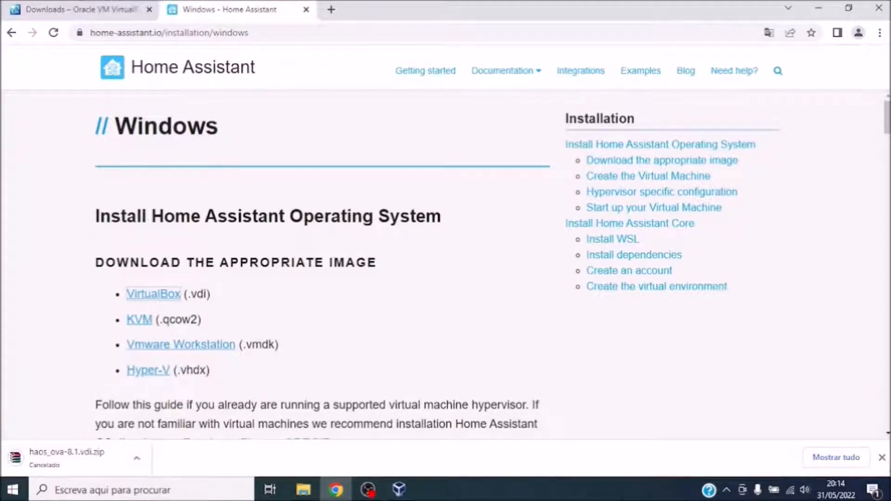
pyautogui.click(881, 458)
pyautogui.click(818, 8)
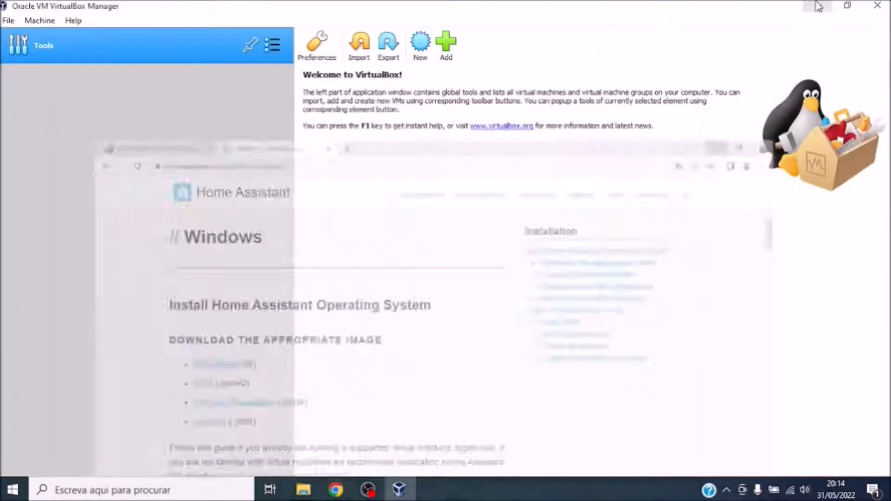
# - Extract the haos_ova-8.1.vdi archive on the desktop into the same folder
pyautogui.click(817, 5)
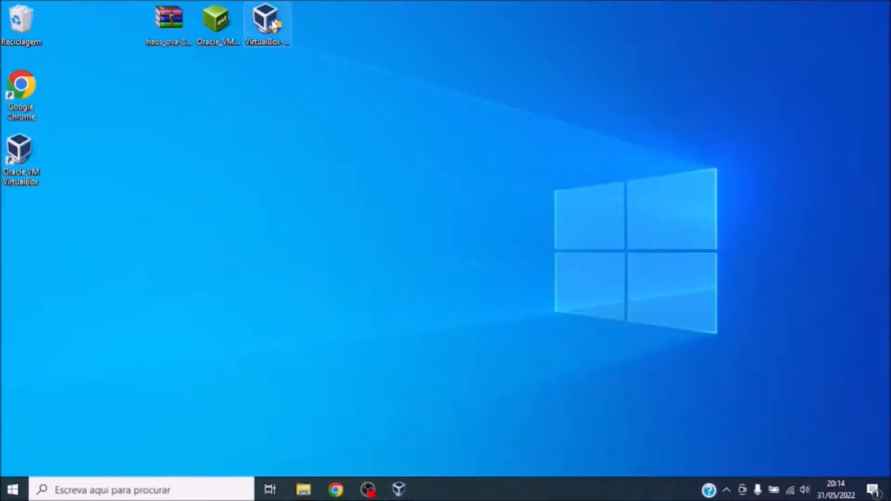
pyautogui.click(168, 21)
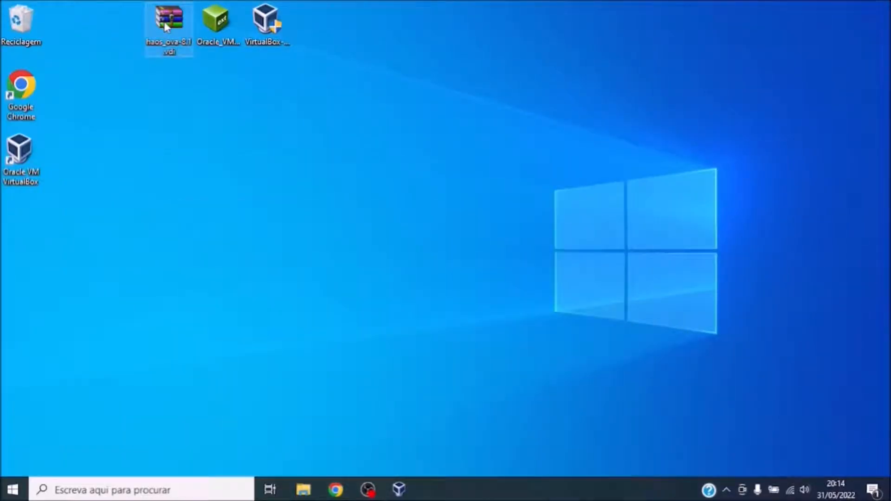
pyautogui.moveTo(166, 27); pyautogui.dragTo(120, 28)
pyautogui.rightClick(120, 26)
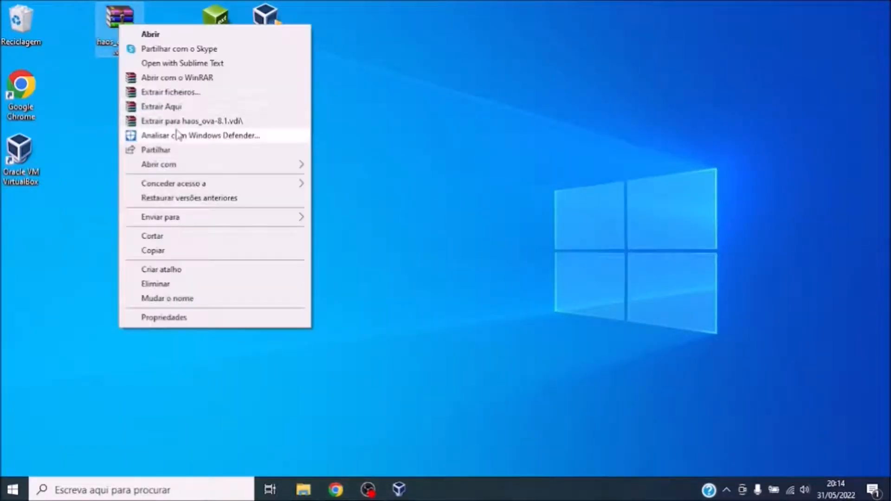
pyautogui.click(181, 108)
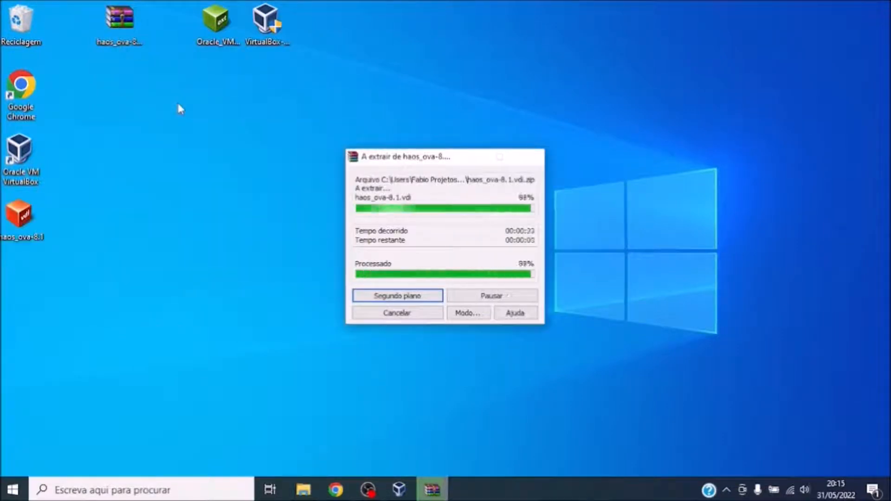
# - Drag the downloaded zip to the Recycle Bin and bring back the Home Assistant install guide
pyautogui.moveTo(120, 23); pyautogui.dragTo(18, 26)
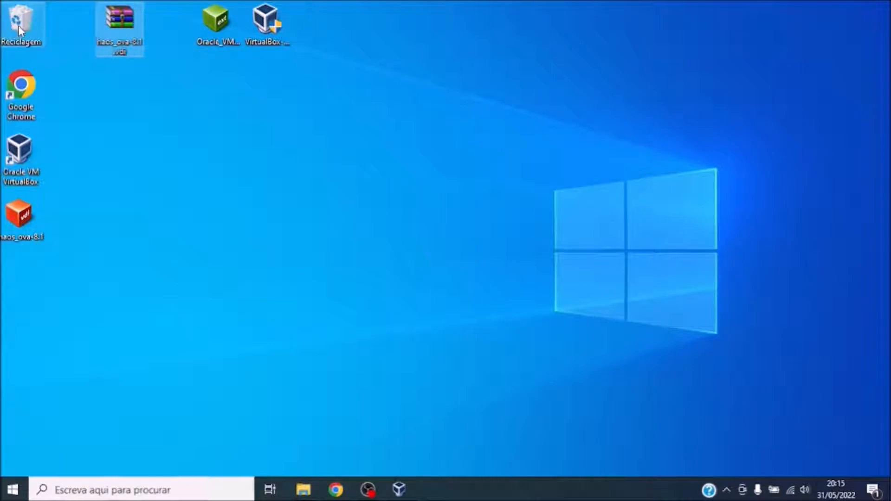
pyautogui.moveTo(19, 214); pyautogui.dragTo(275, 114)
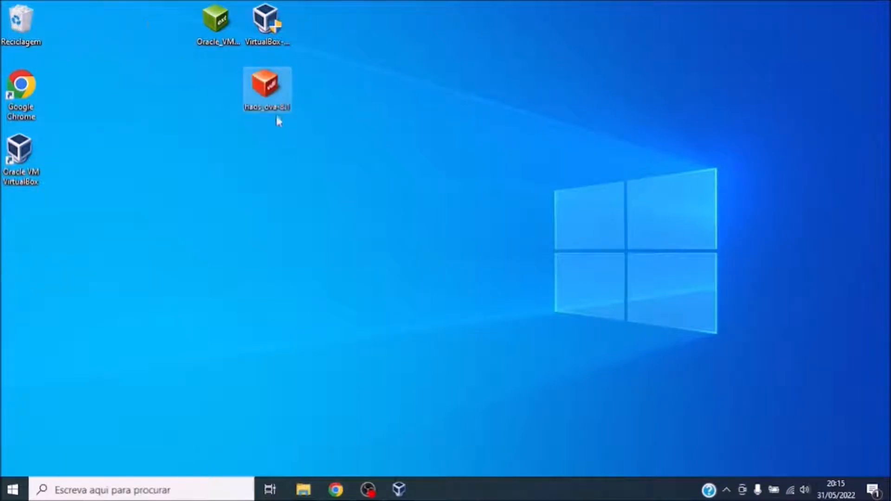
pyautogui.click(336, 489)
pyautogui.moveTo(887, 119); pyautogui.dragTo(887, 157)
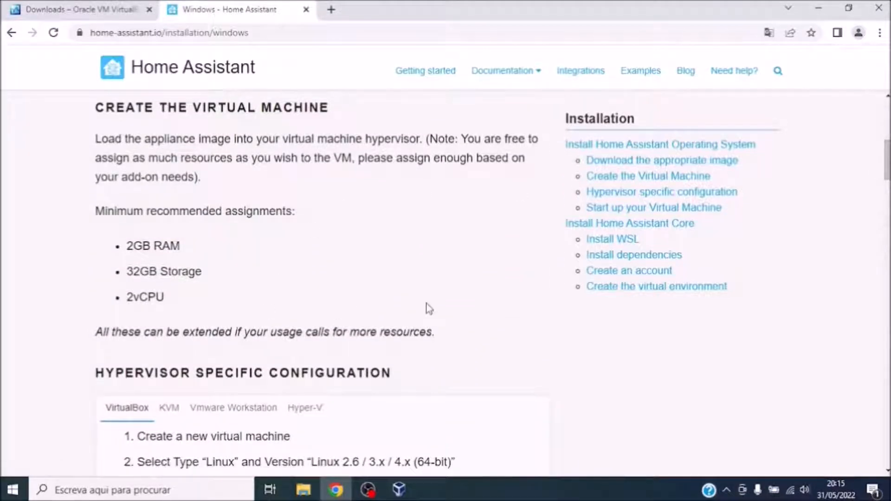
# - Scroll to the hypervisor configuration steps and dock Chrome on the right half of the screen
pyautogui.scroll(-5, 318, 281)
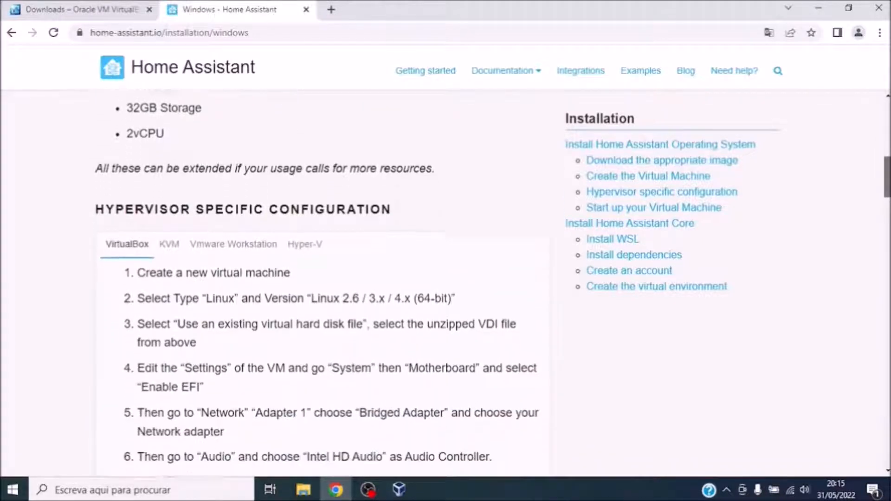
pyautogui.scroll(-1, 318, 282)
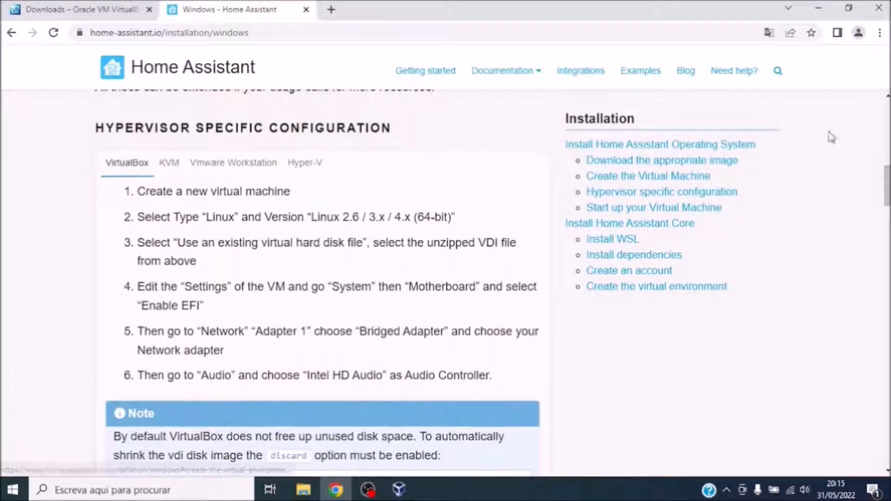
pyautogui.click(851, 8)
pyautogui.moveTo(691, 67); pyautogui.dragTo(430, 100)
pyautogui.moveTo(288, 7); pyautogui.dragTo(739, 9)
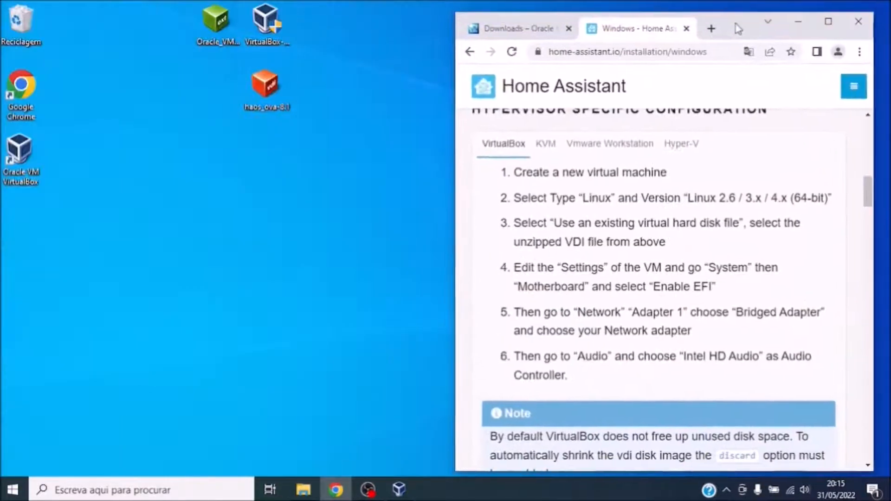
# - Resize VirtualBox Manager to fill the left half beside Chrome
pyautogui.click(399, 489)
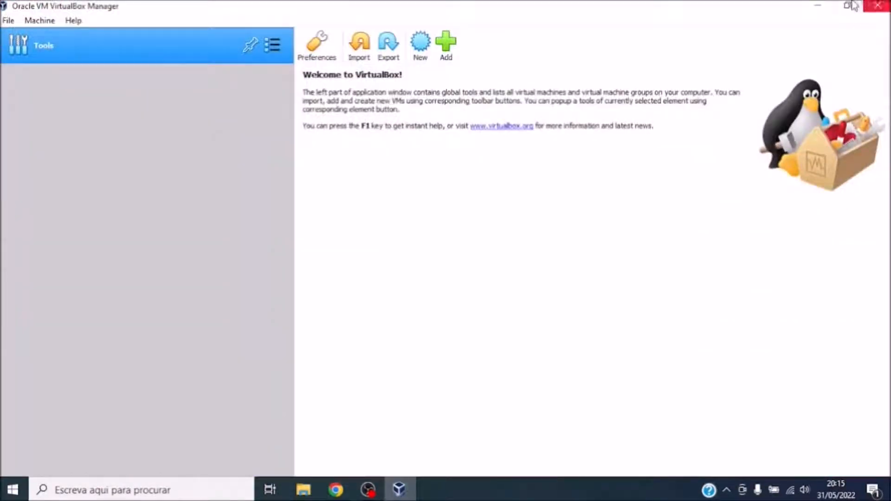
pyautogui.moveTo(772, 17); pyautogui.dragTo(781, 45)
pyautogui.moveTo(882, 89); pyautogui.dragTo(432, 89)
pyautogui.moveTo(289, 24); pyautogui.dragTo(306, 28)
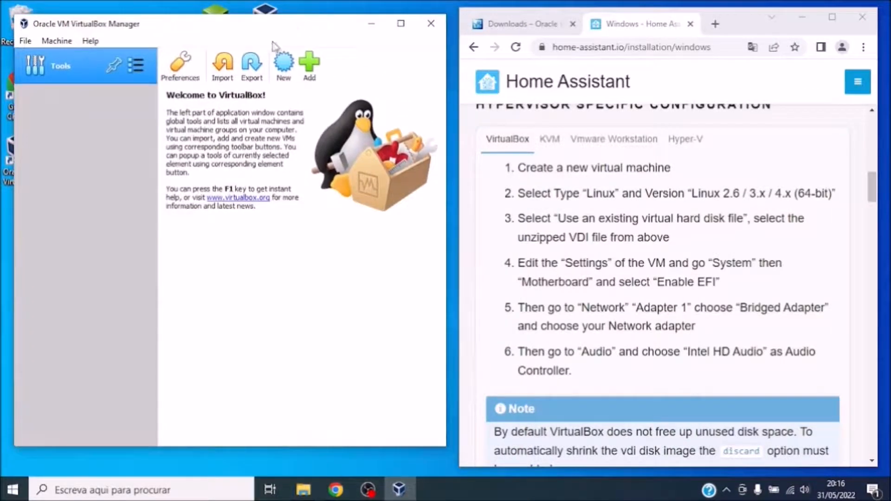
# - Create a new VM named Homeassistant, type Linux, version Linux 2.6 / 3.x / 4.x (64-bit)
pyautogui.click(284, 65)
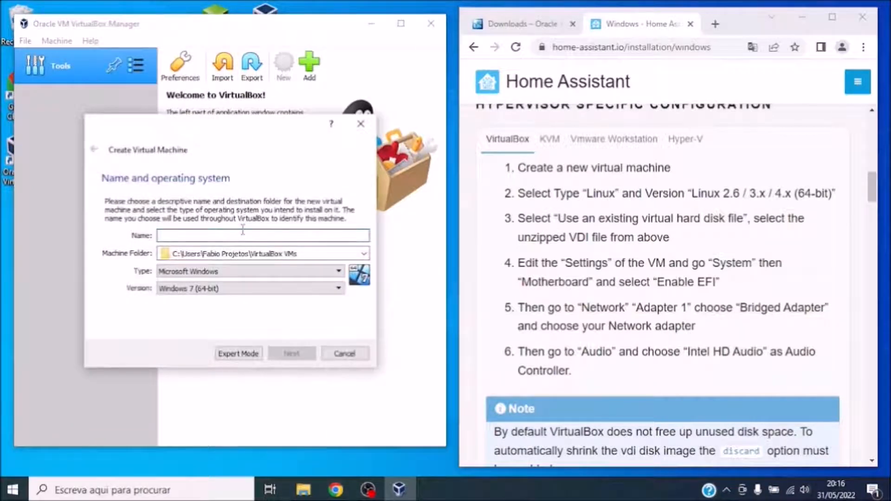
pyautogui.write('Homeassistant')
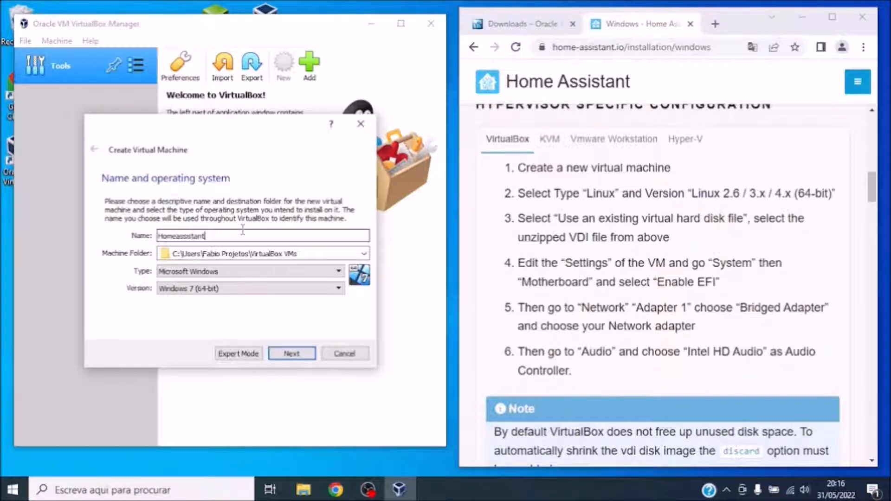
pyautogui.click(241, 271)
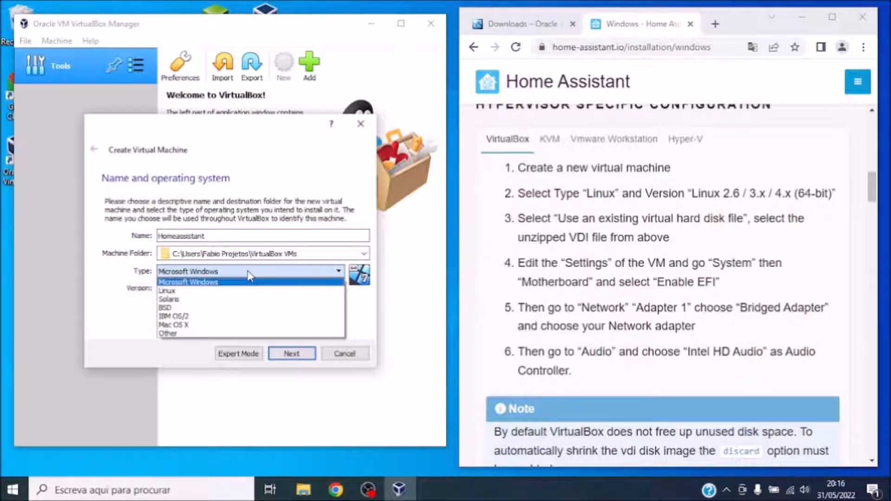
pyautogui.click(288, 291)
pyautogui.click(278, 289)
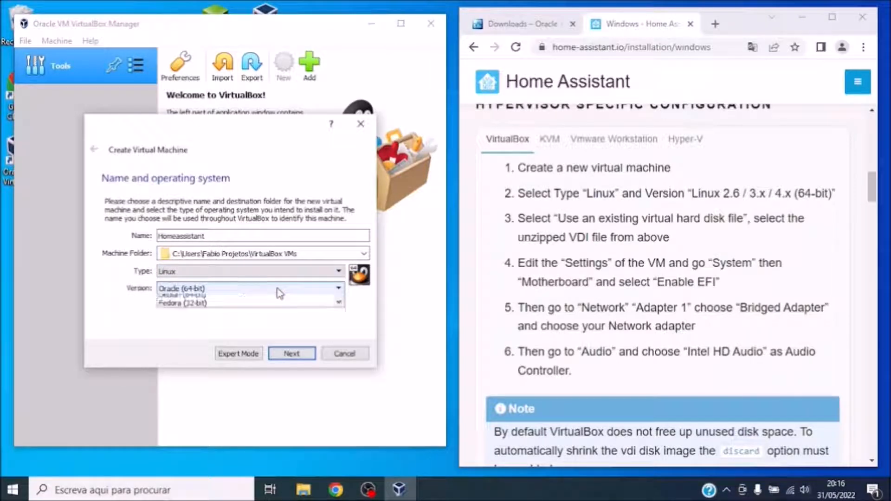
pyautogui.moveTo(340, 331); pyautogui.dragTo(339, 304)
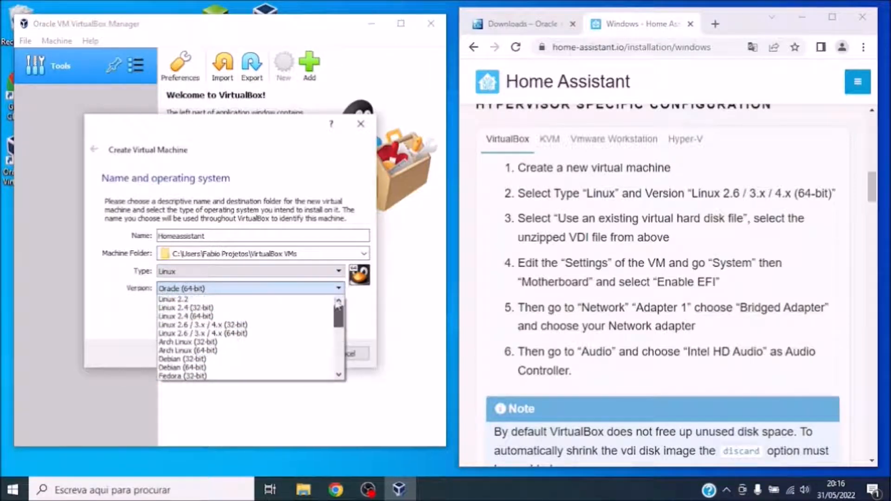
pyautogui.click(279, 334)
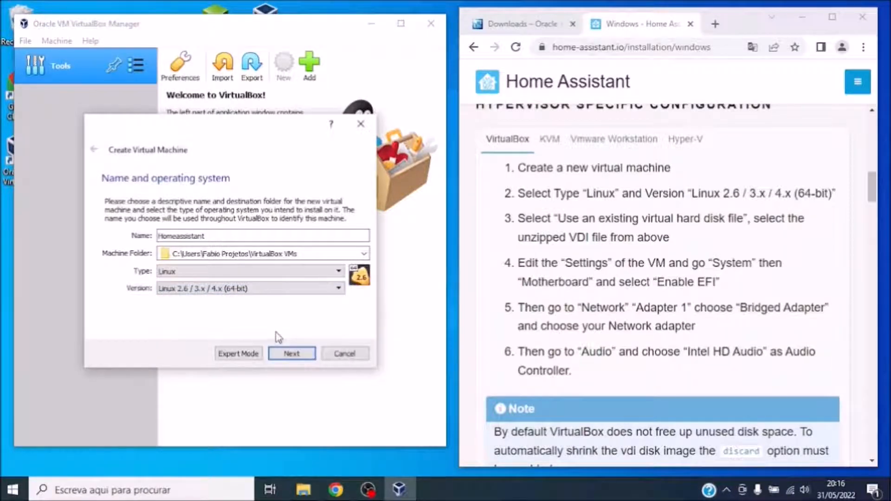
pyautogui.click(292, 353)
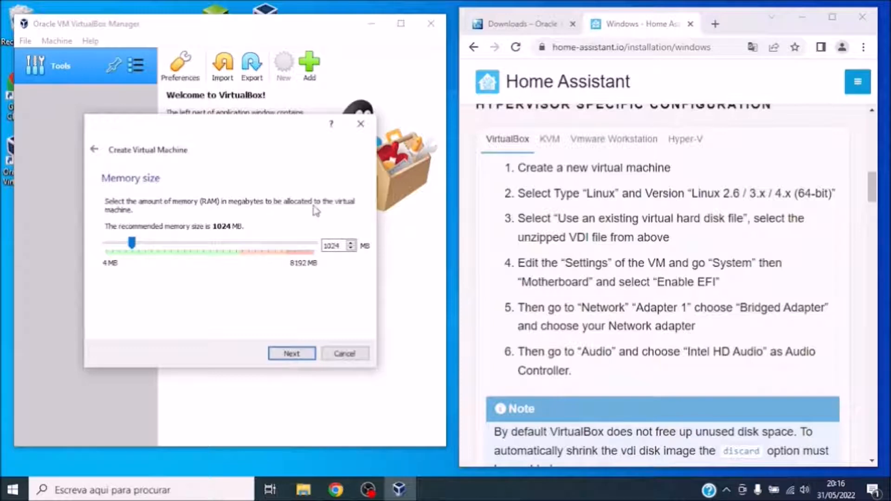
# - Give the Homeassistant machine 4096 MB of memory
pyautogui.moveTo(872, 187)
pyautogui.mouseDown()
pyautogui.moveTo(871, 166)
pyautogui.moveTo(873, 193)
pyautogui.mouseUp()
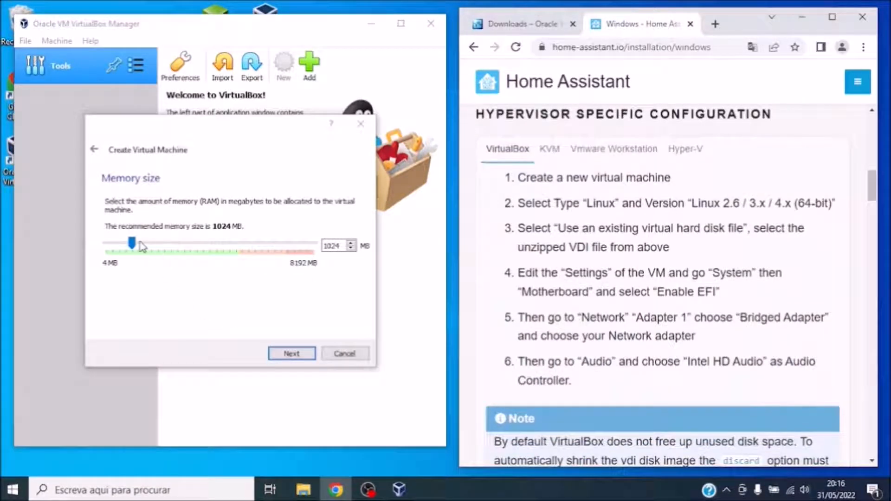
pyautogui.doubleClick(341, 247)
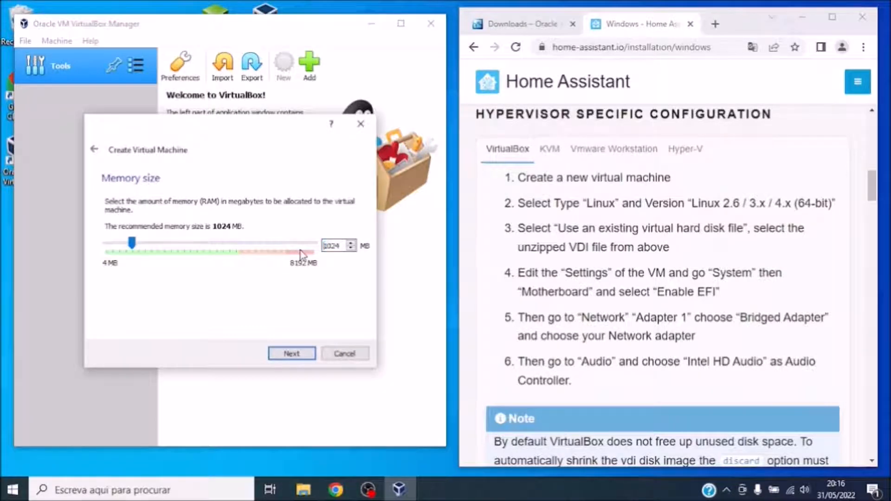
pyautogui.moveTo(342, 247); pyautogui.dragTo(301, 246)
pyautogui.write('4096')
pyautogui.click(300, 354)
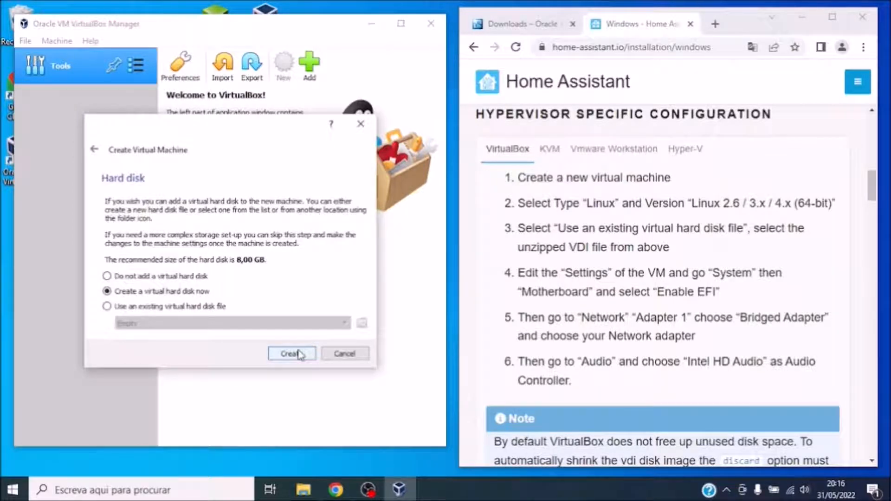
# - Attach the existing haos_ova-8.1.vdi disk image and create the Homeassistant VM
pyautogui.click(150, 307)
pyautogui.click(345, 323)
pyautogui.click(346, 325)
pyautogui.click(362, 323)
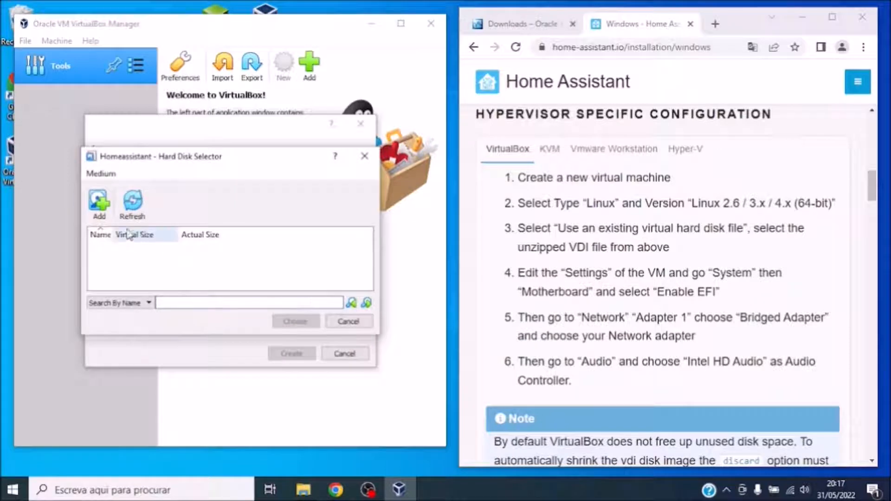
pyautogui.click(98, 205)
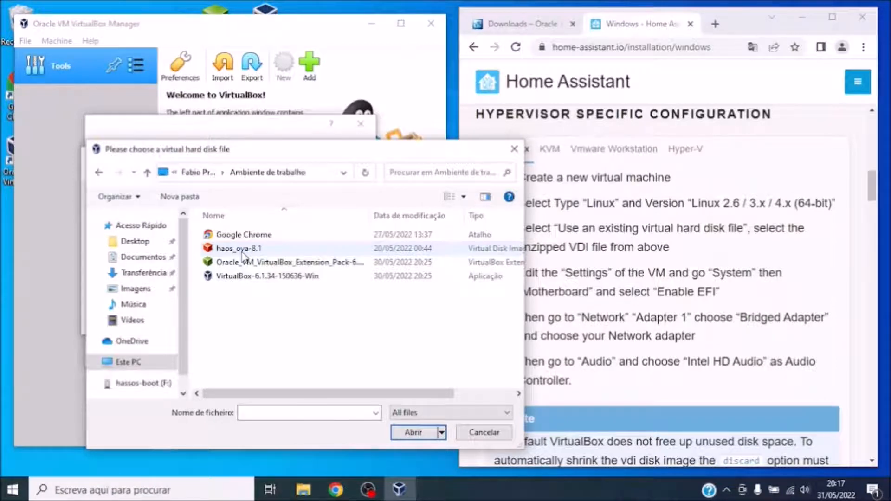
pyautogui.click(243, 248)
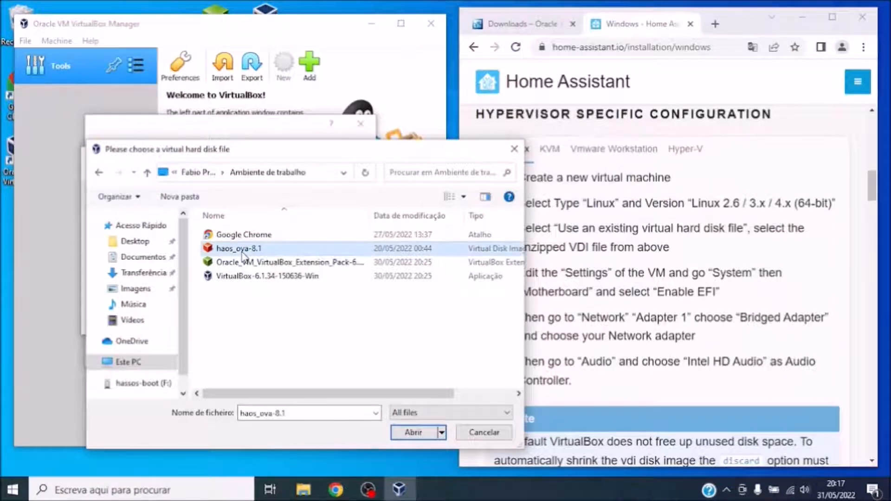
pyautogui.click(413, 432)
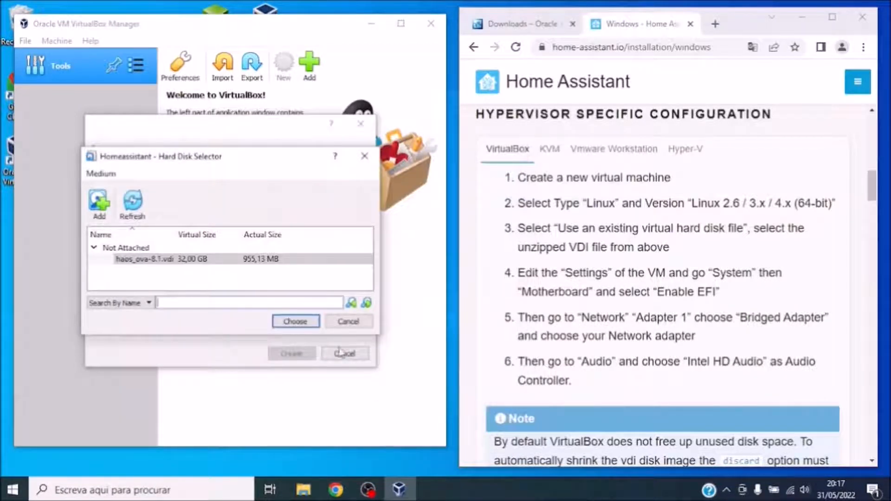
pyautogui.click(296, 321)
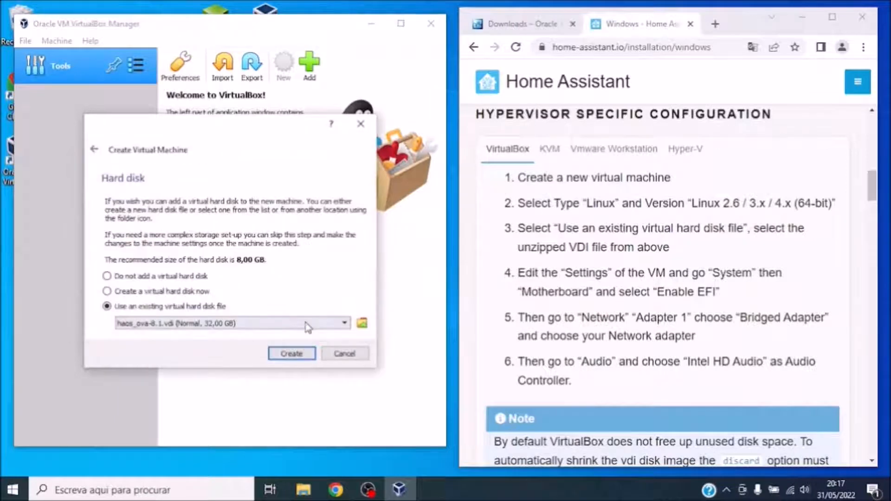
pyautogui.click(292, 354)
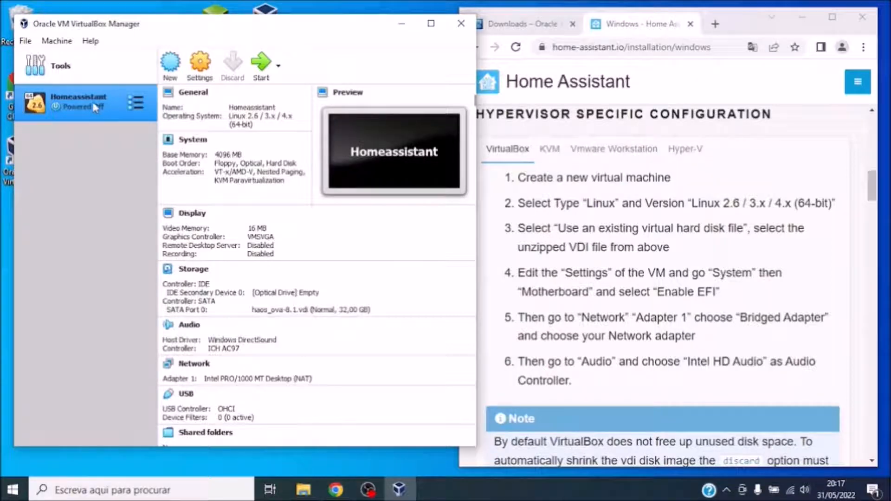
# - In Homeassistant's settings, attach Adapter 1 as a Bridged Adapter on the Realtek Wi-Fi adapter
pyautogui.click(203, 80)
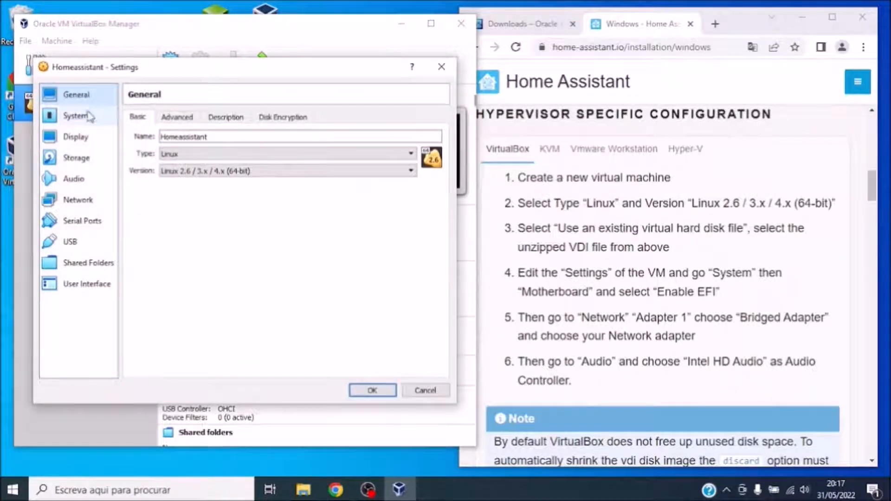
pyautogui.click(89, 117)
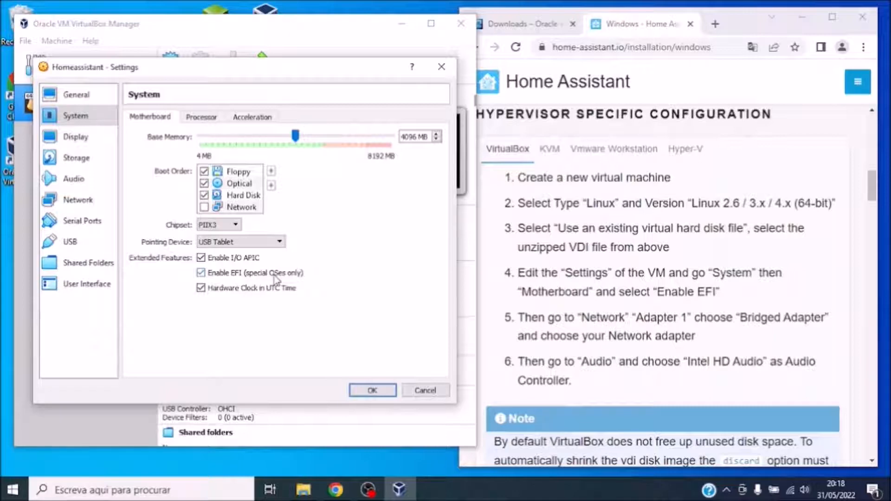
pyautogui.click(87, 202)
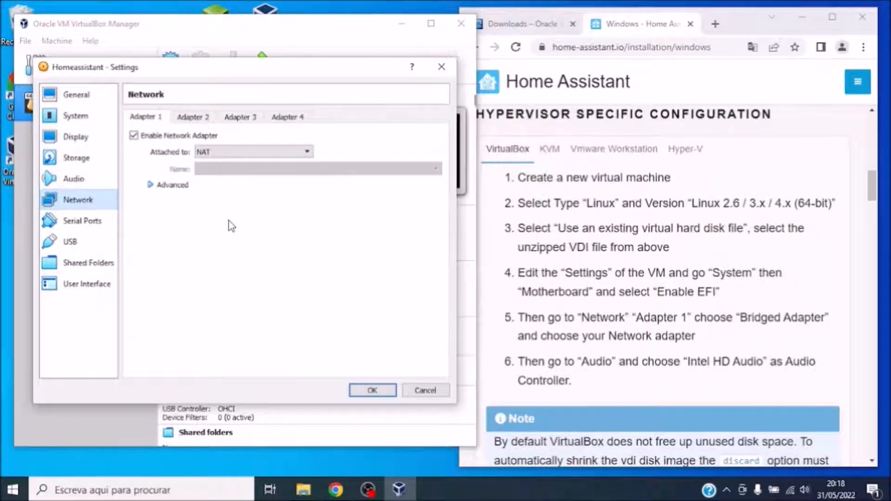
pyautogui.click(251, 153)
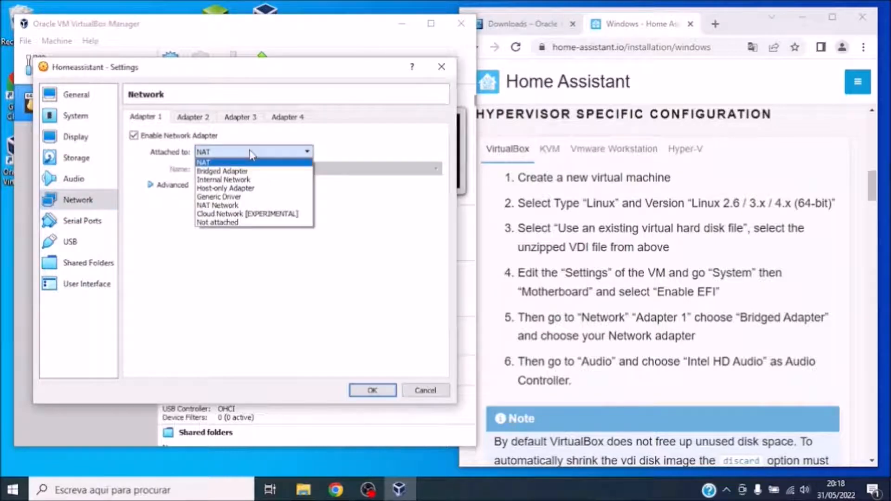
pyautogui.click(246, 172)
pyautogui.click(244, 169)
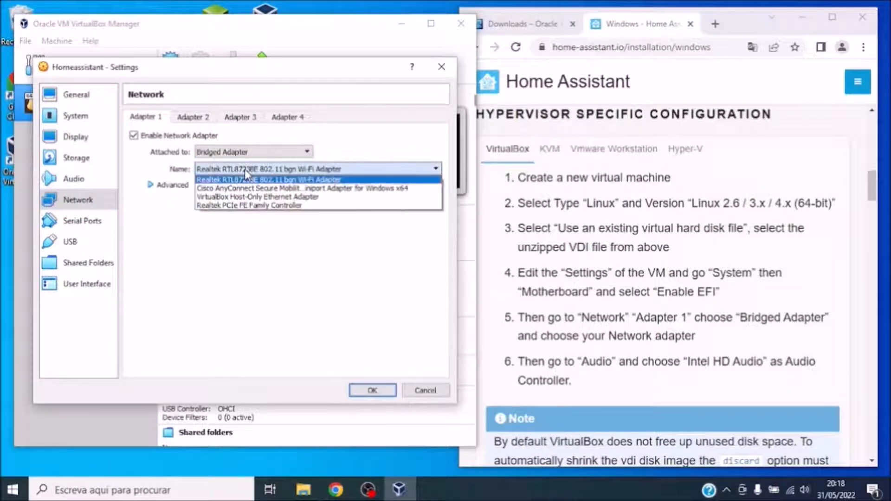
pyautogui.click(245, 171)
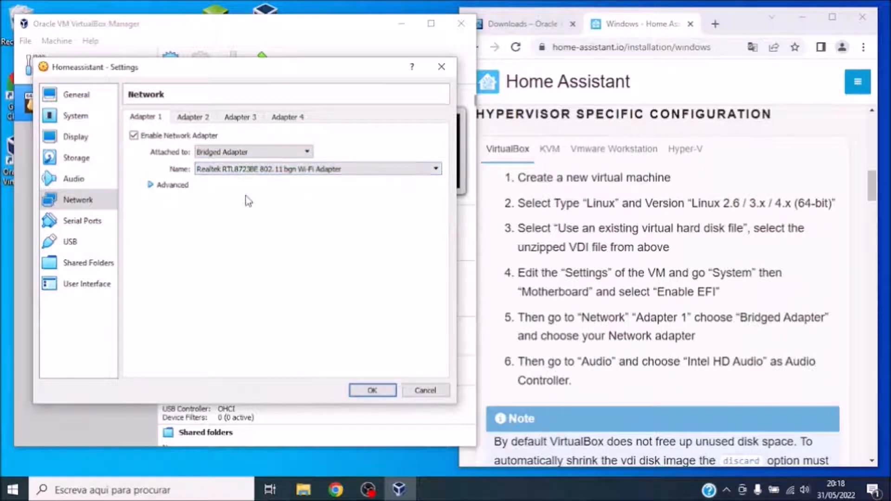
# - Set the audio controller to Intel HD Audio and save the settings
pyautogui.click(73, 181)
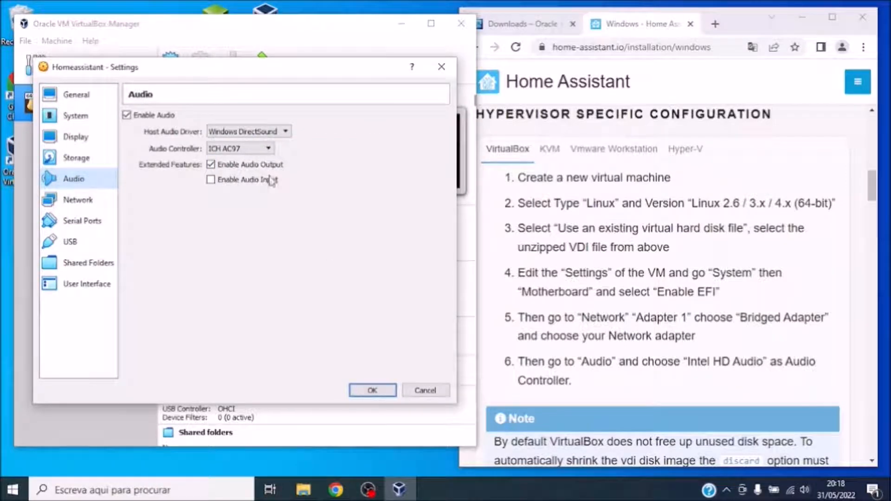
pyautogui.click(247, 149)
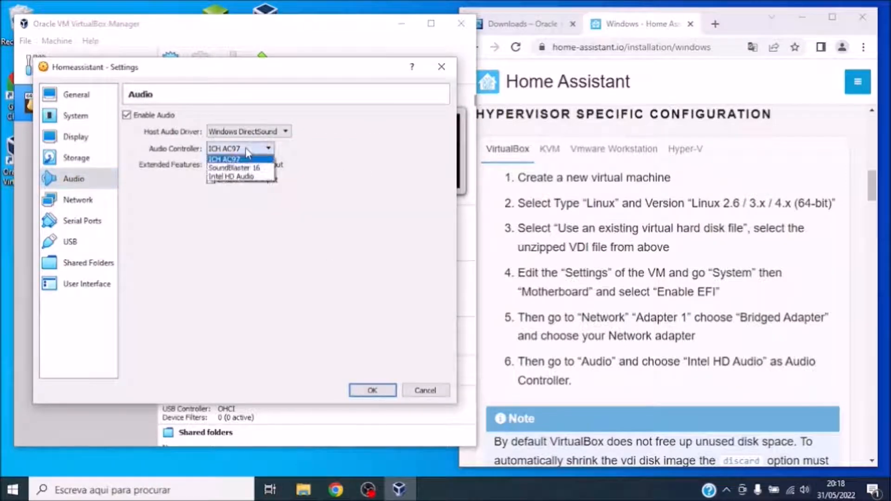
pyautogui.click(250, 177)
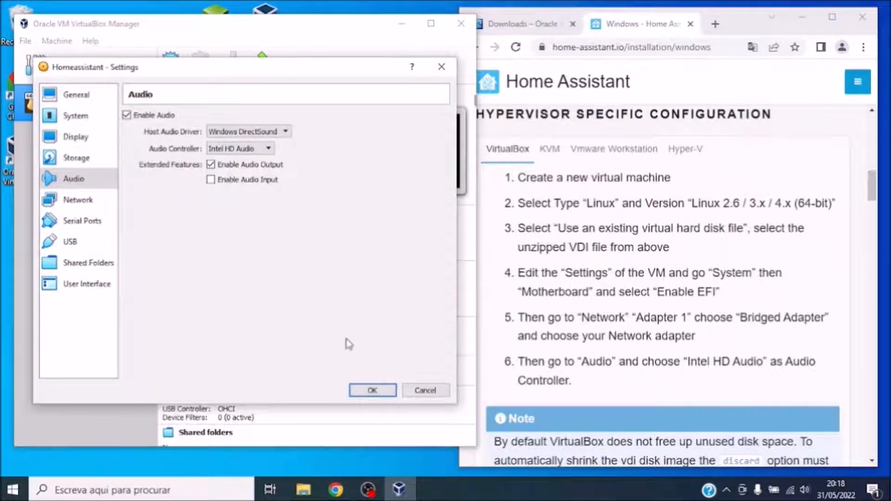
pyautogui.click(372, 391)
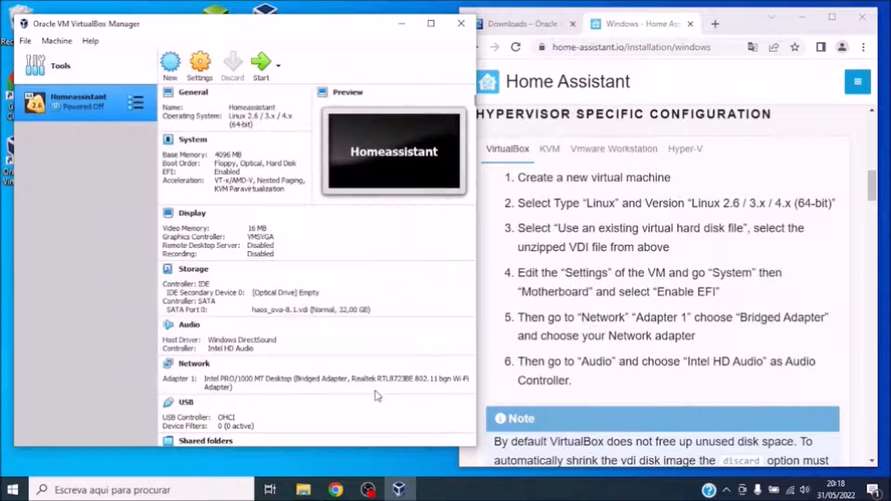
# - Assign 2 processors to the Homeassistant VM under System > Processor and save the settings
pyautogui.click(195, 72)
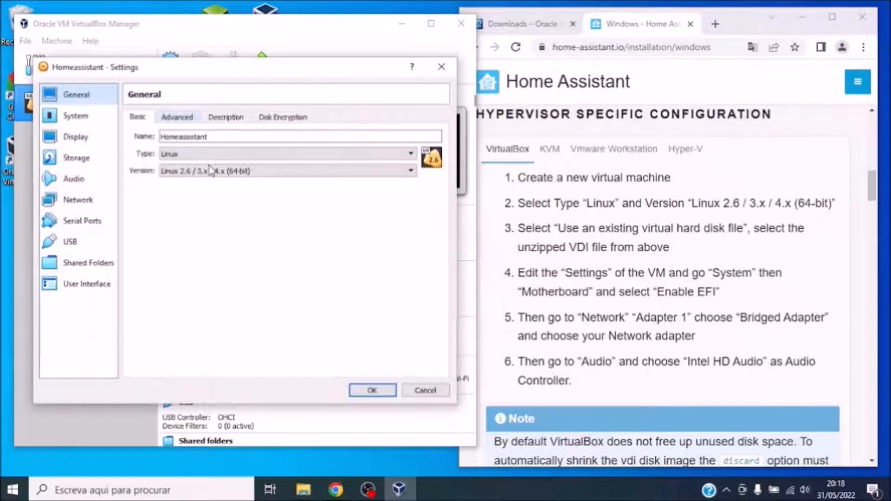
pyautogui.click(103, 120)
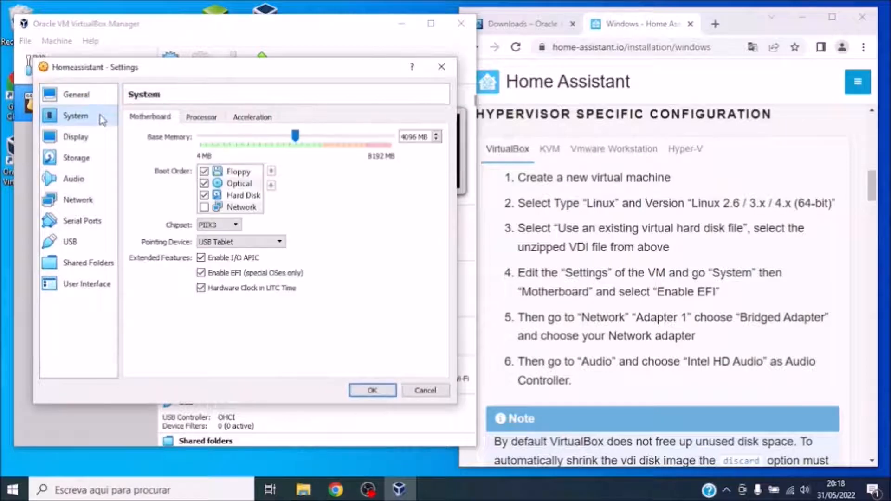
pyautogui.click(214, 122)
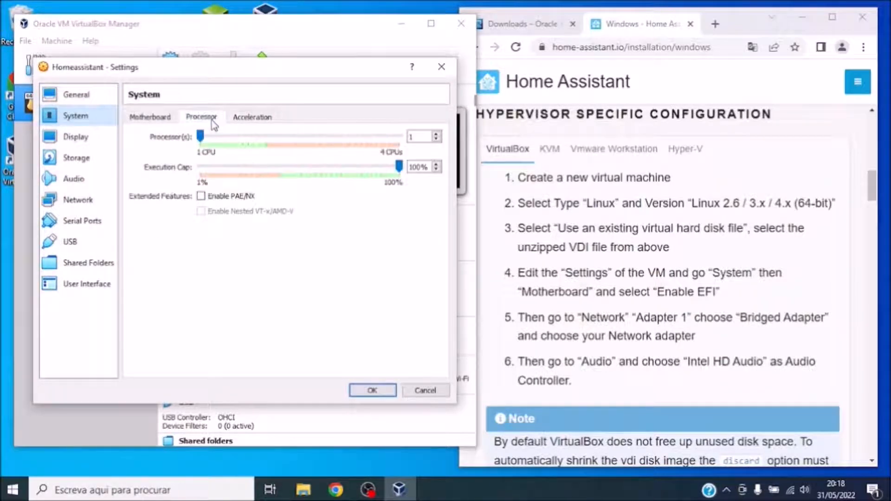
pyautogui.click(267, 137)
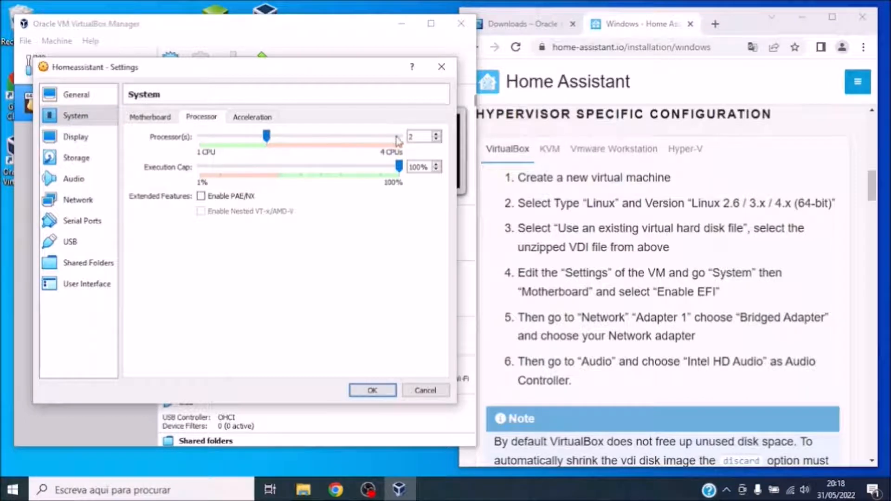
pyautogui.click(371, 390)
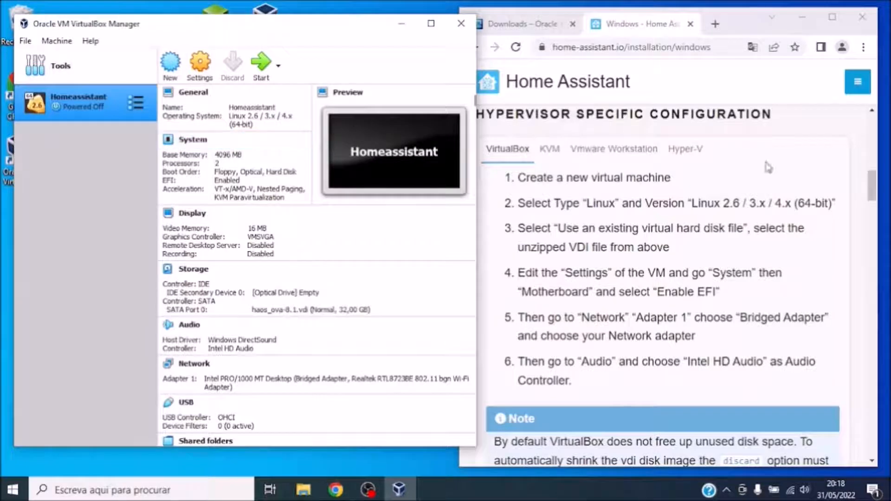
pyautogui.moveTo(872, 186); pyautogui.dragTo(876, 234)
# - Start the Homeassistant VM, dismiss its notification bars and narrow its window beside Chrome
pyautogui.click(336, 40)
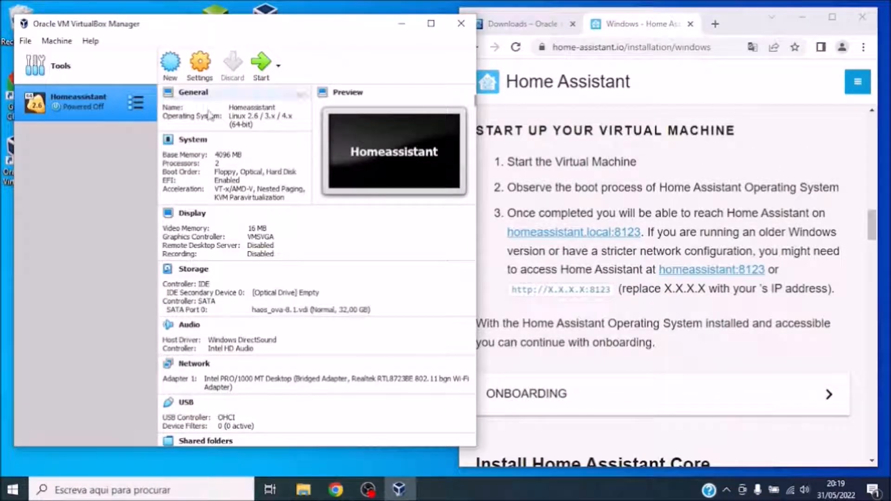
pyautogui.click(261, 69)
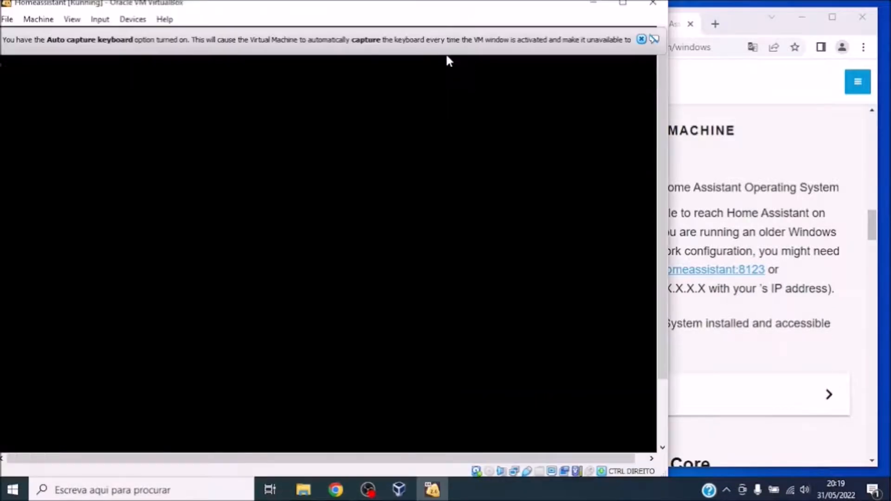
pyautogui.click(655, 41)
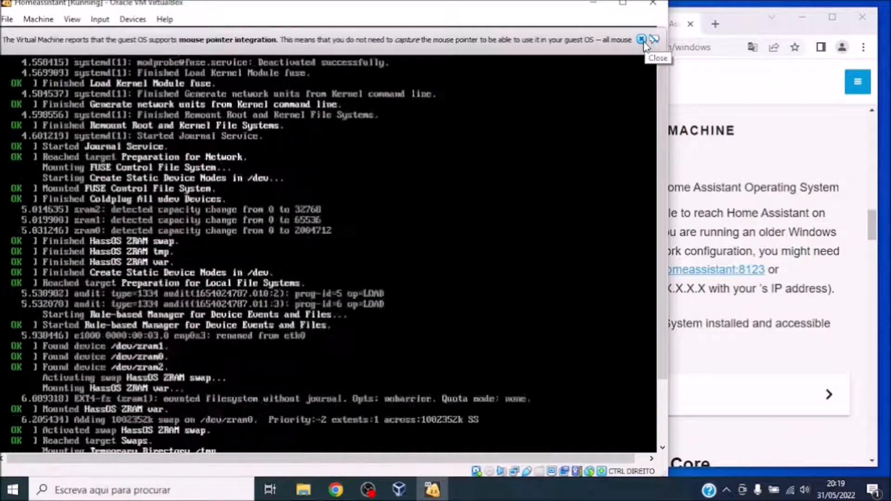
pyautogui.click(655, 40)
pyautogui.moveTo(679, 79); pyautogui.dragTo(460, 79)
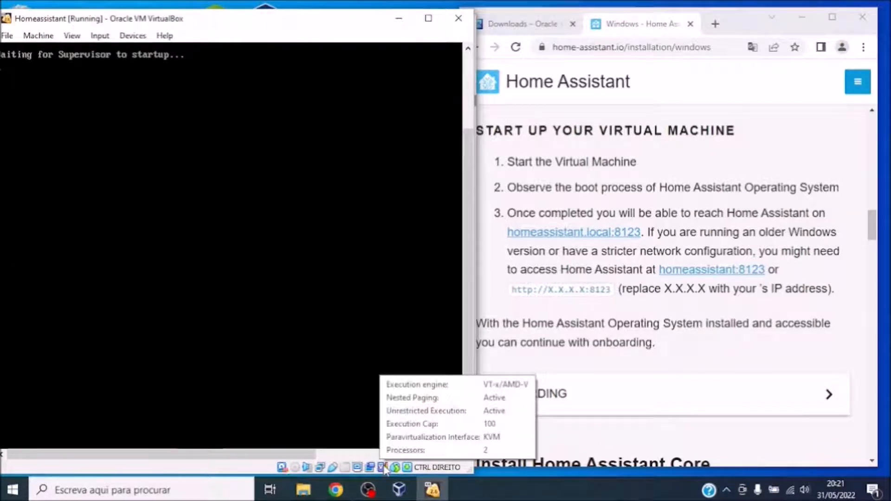
pyautogui.moveTo(351, 21); pyautogui.dragTo(357, 18)
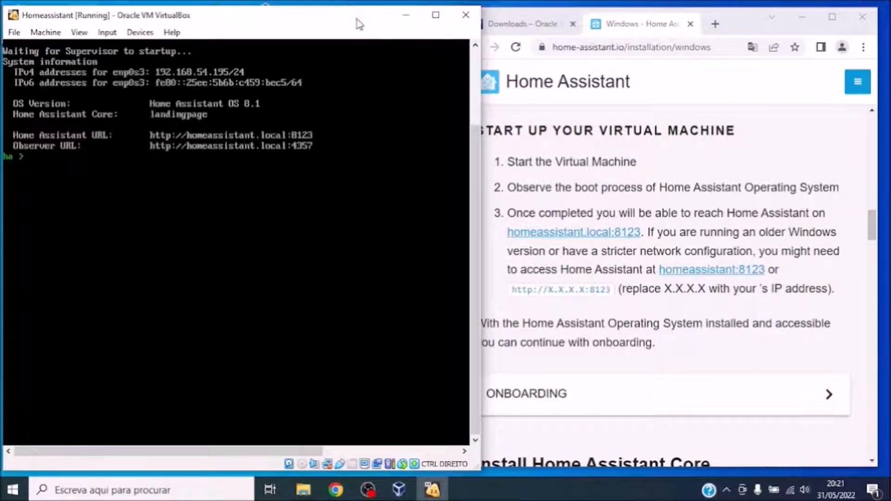
pyautogui.click(741, 22)
pyautogui.click(715, 23)
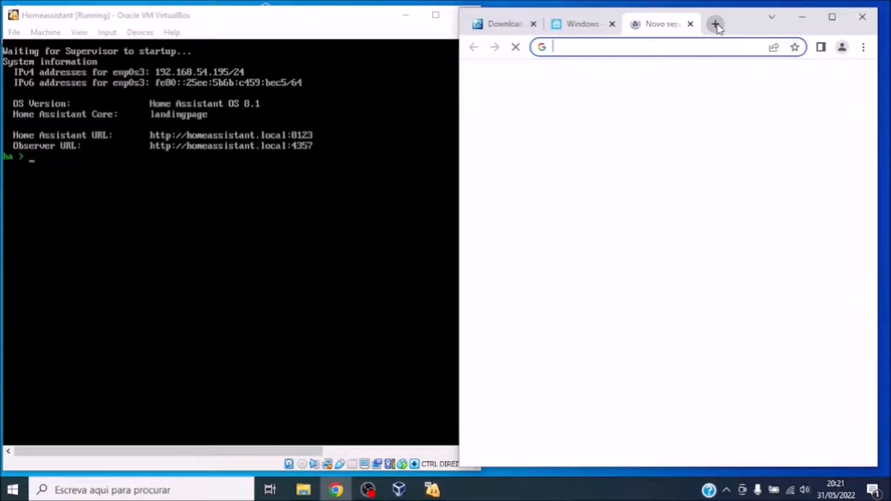
pyautogui.write('htt')
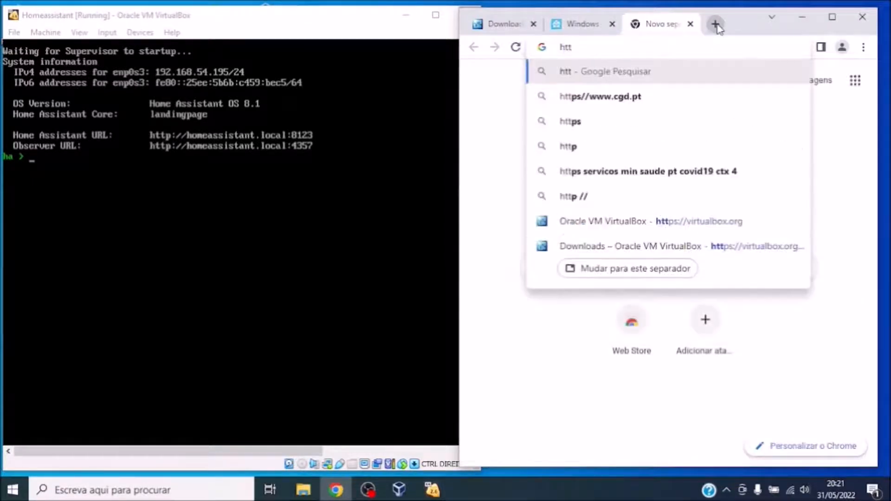
pyautogui.write('p://home')
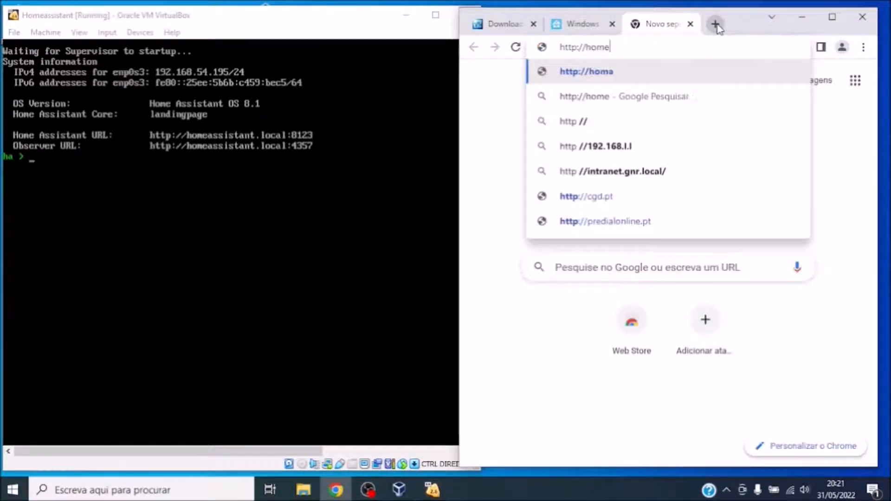
pyautogui.write('assistant.')
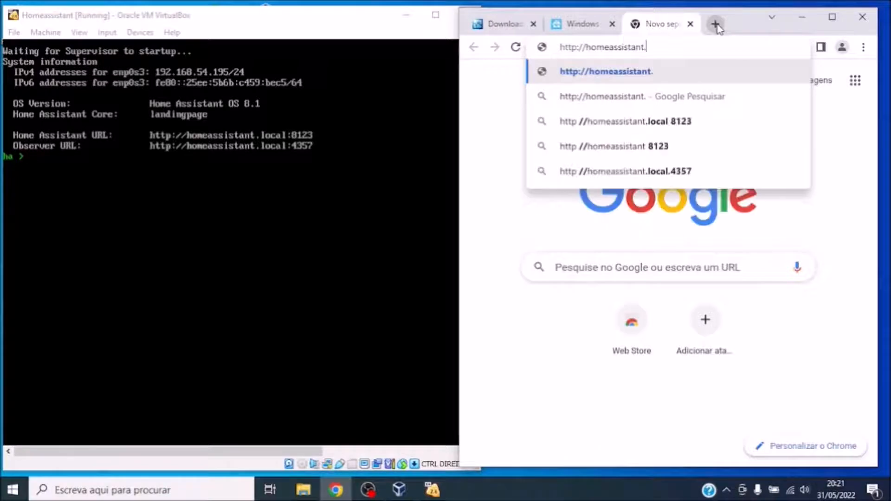
pyautogui.write('local')
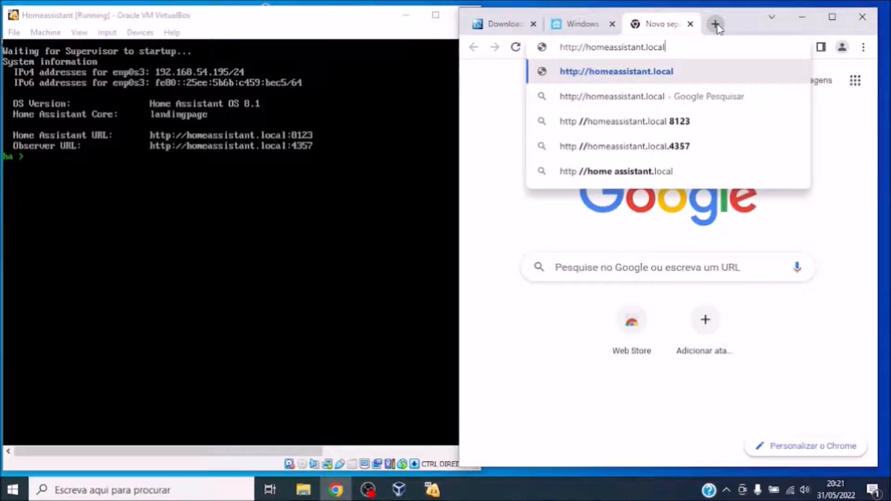
pyautogui.write(':8123')
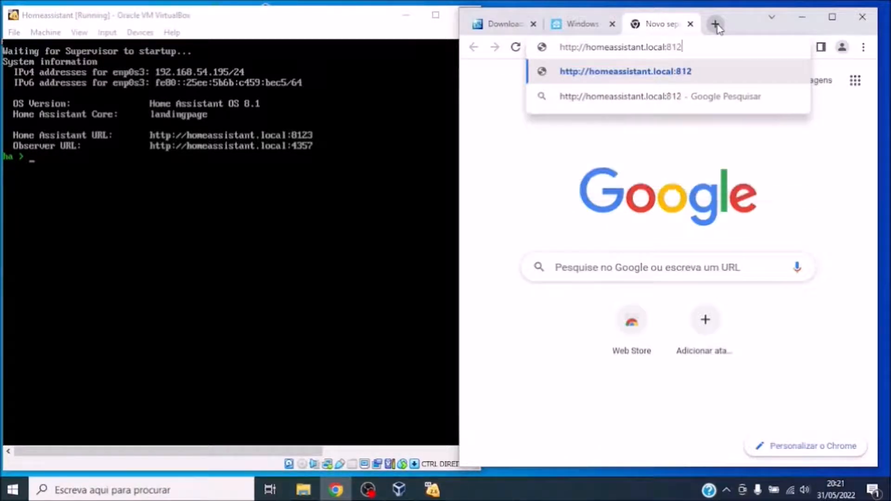
pyautogui.press('Return')
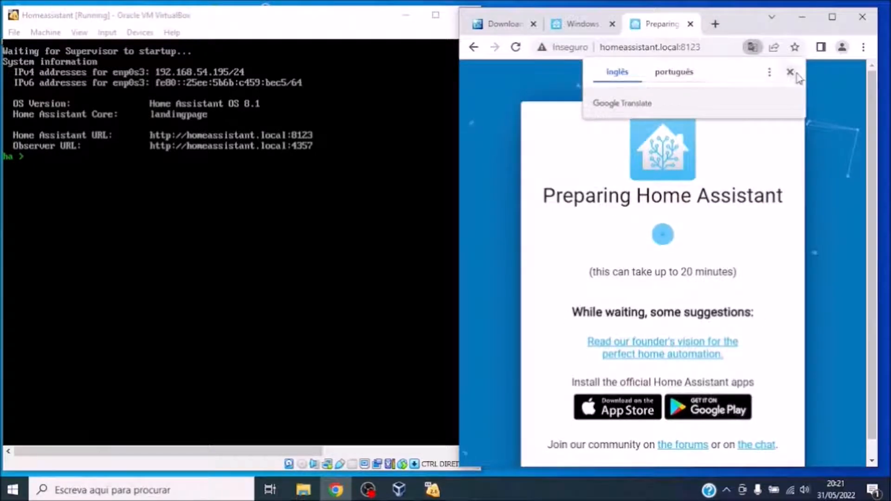
pyautogui.click(789, 71)
# - Glance at the installation guide tab, then return to the Home Assistant page
pyautogui.scroll(-1, 872, 114)
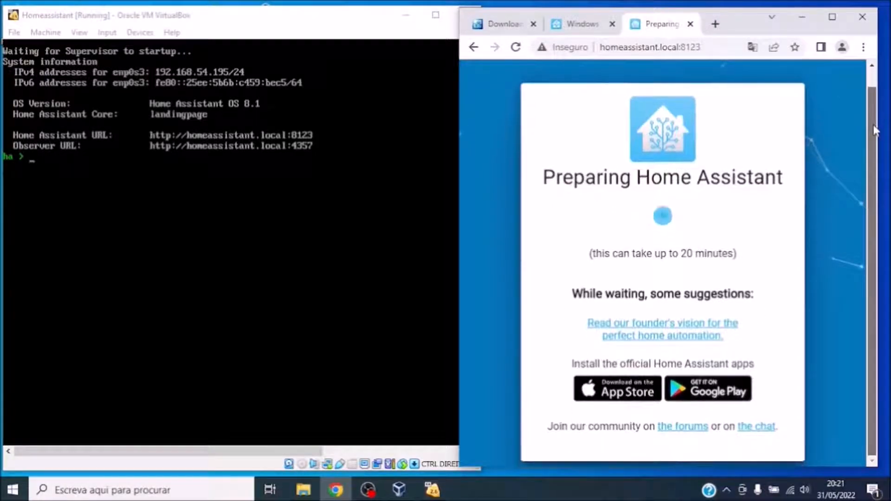
pyautogui.click(583, 25)
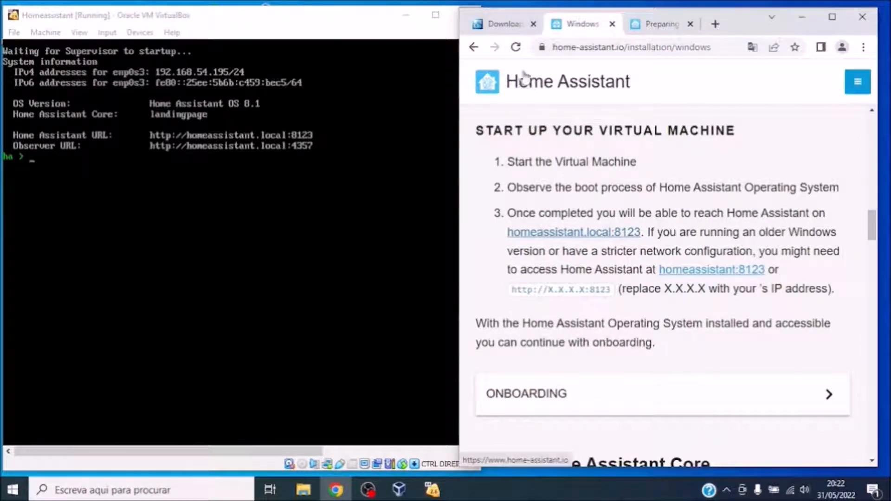
pyautogui.click(658, 25)
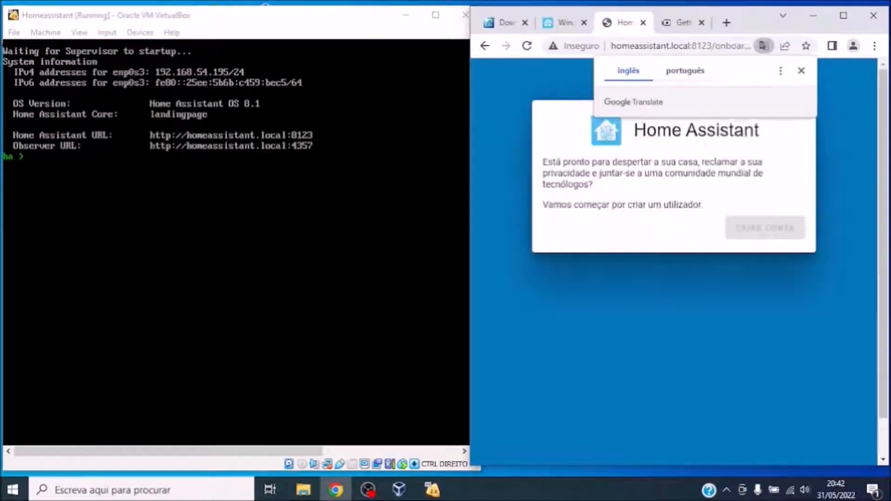
# - Enter the user's full name, a username and the password twice, then create the account
pyautogui.click(800, 70)
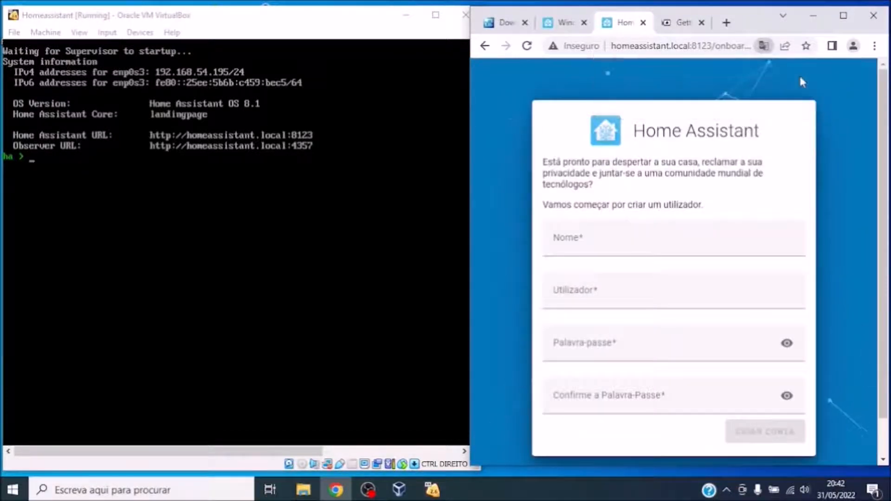
pyautogui.click(600, 239)
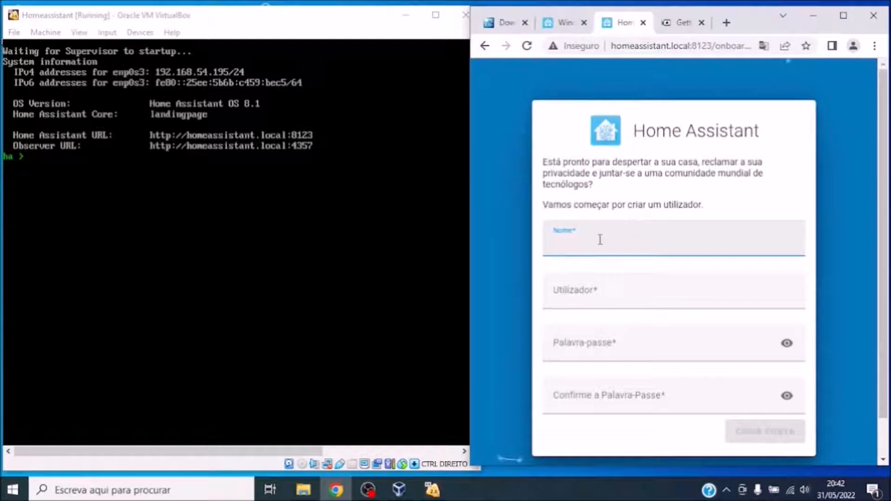
pyautogui.write('Fabio Oliveira')
pyautogui.click(587, 298)
pyautogui.write('oliv')
pyautogui.click(587, 344)
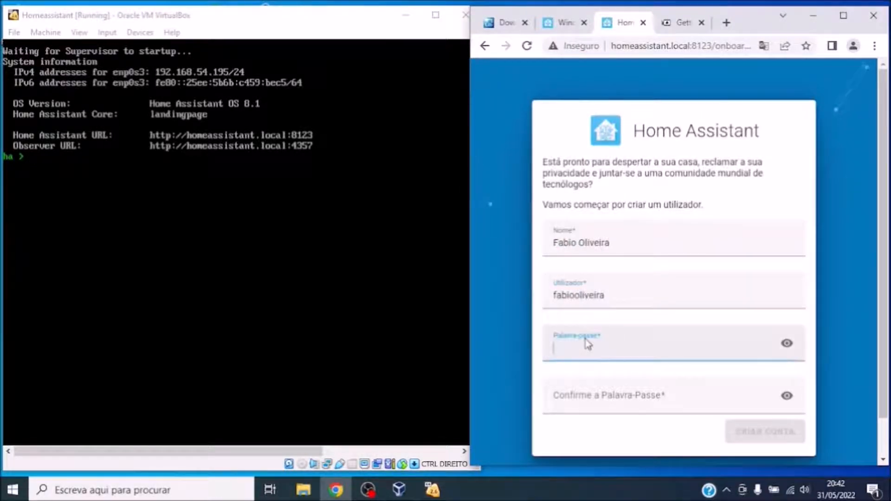
pyautogui.write('*************')
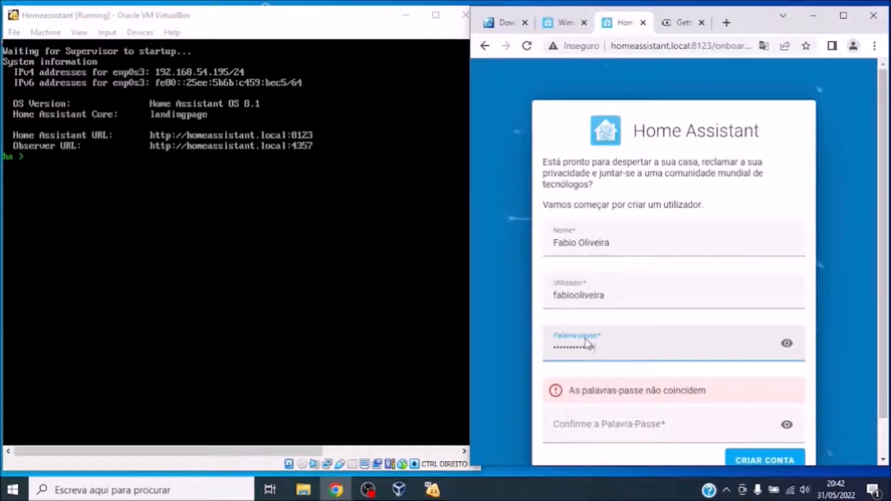
pyautogui.click(588, 424)
pyautogui.write('*************')
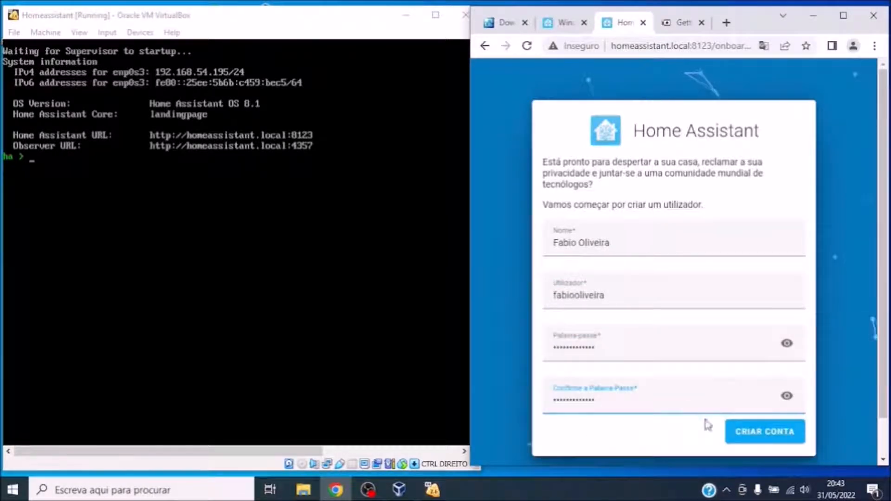
pyautogui.click(755, 434)
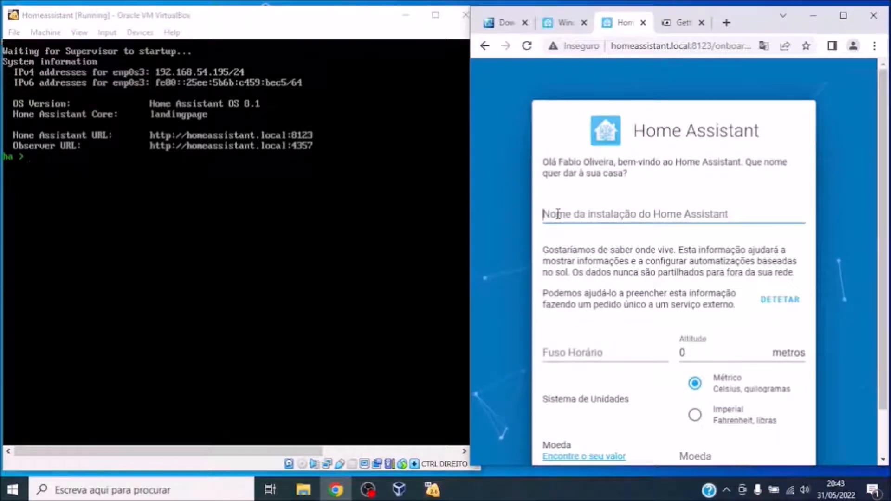
# - Name the installation 'Projects' and set the time zone to Europe/Lisbon
pyautogui.click(560, 212)
pyautogui.write('Projects')
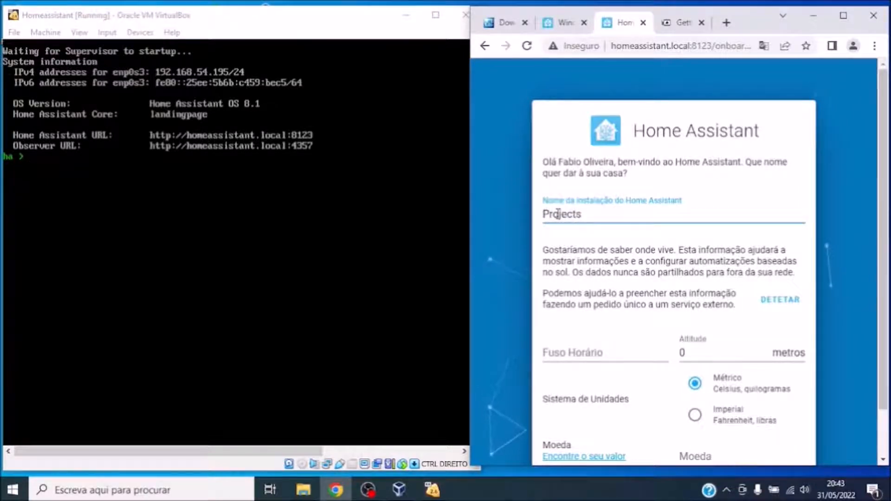
pyautogui.click(609, 349)
pyautogui.write('Eu')
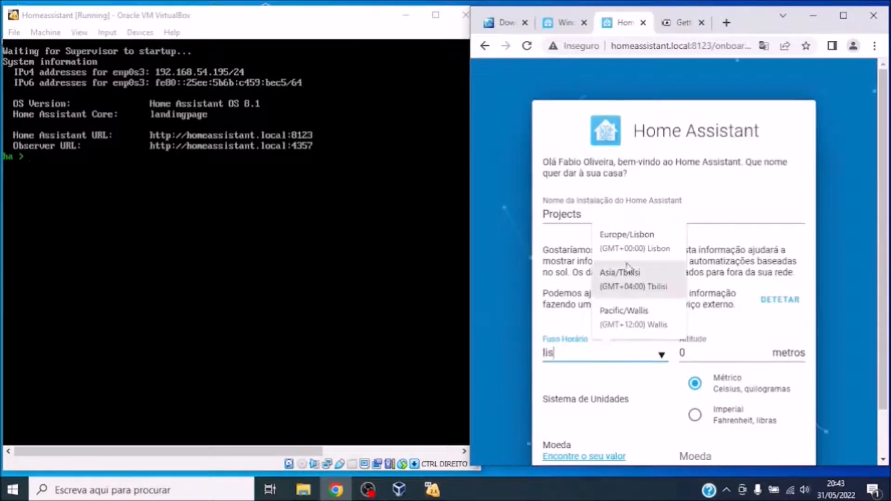
pyautogui.click(622, 239)
pyautogui.scroll(-1, 884, 202)
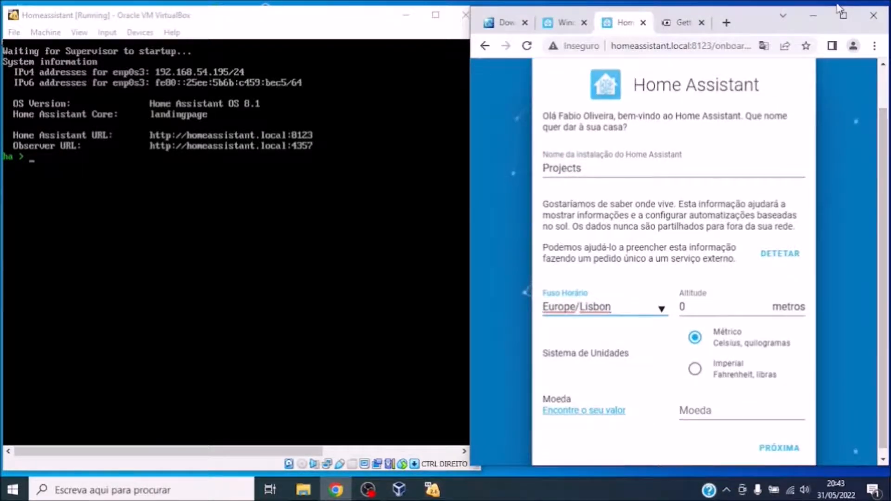
pyautogui.click(843, 16)
# - Keep metric units, choose EUR as currency, skip analytics and finish onboarding
pyautogui.click(461, 331)
pyautogui.click(462, 401)
pyautogui.write('euro')
pyautogui.press('BackSpace')
pyautogui.click(506, 422)
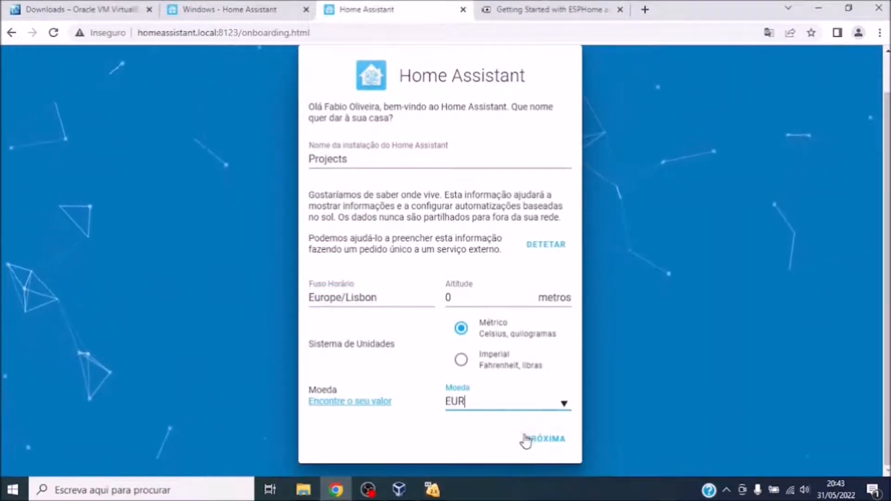
pyautogui.click(546, 439)
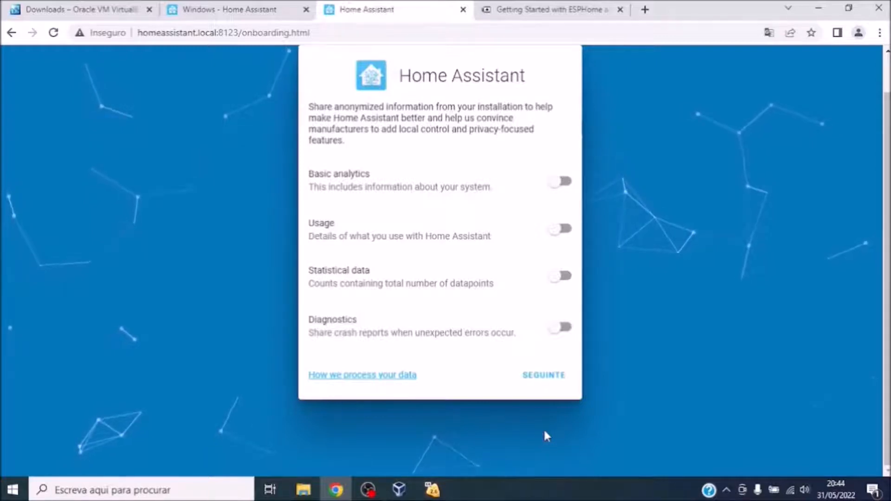
pyautogui.click(552, 383)
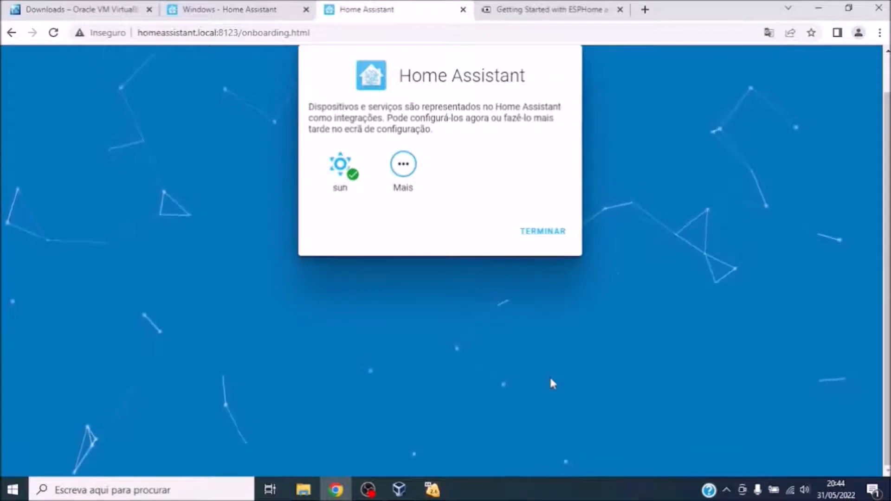
pyautogui.click(537, 235)
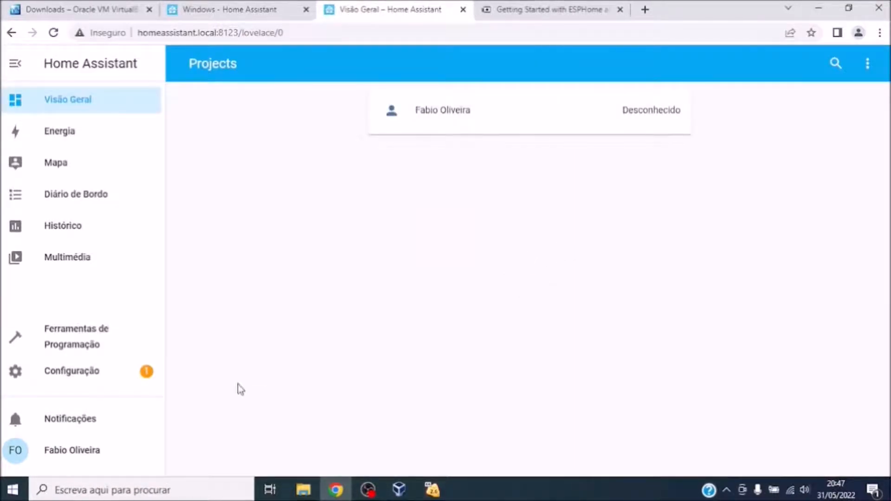
# - Switch the profile language to English, enable Advanced Mode, and return to Overview
pyautogui.click(87, 451)
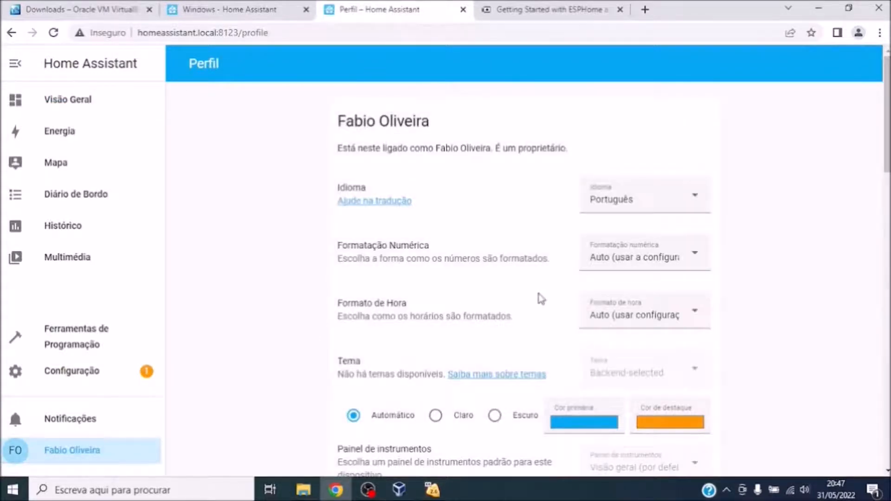
pyautogui.click(700, 201)
pyautogui.moveTo(705, 378); pyautogui.dragTo(709, 279)
pyautogui.click(646, 239)
pyautogui.moveTo(883, 116); pyautogui.dragTo(884, 227)
pyautogui.click(698, 307)
pyautogui.click(699, 309)
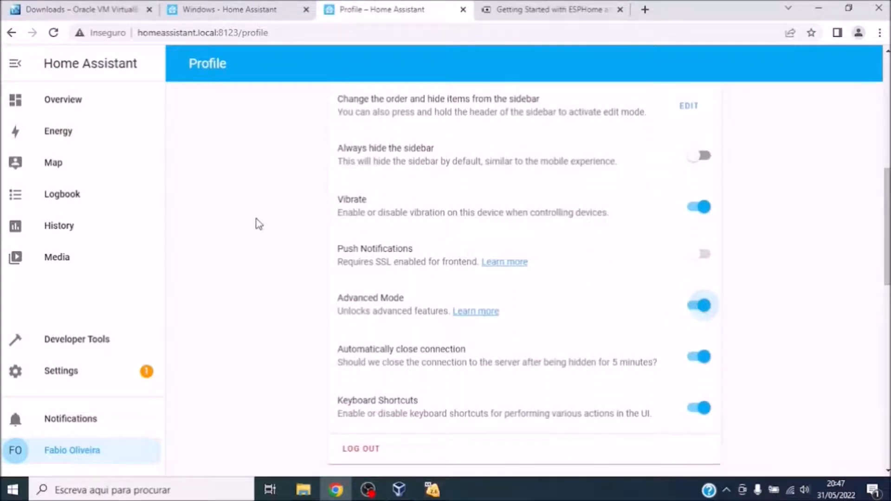
pyautogui.click(80, 108)
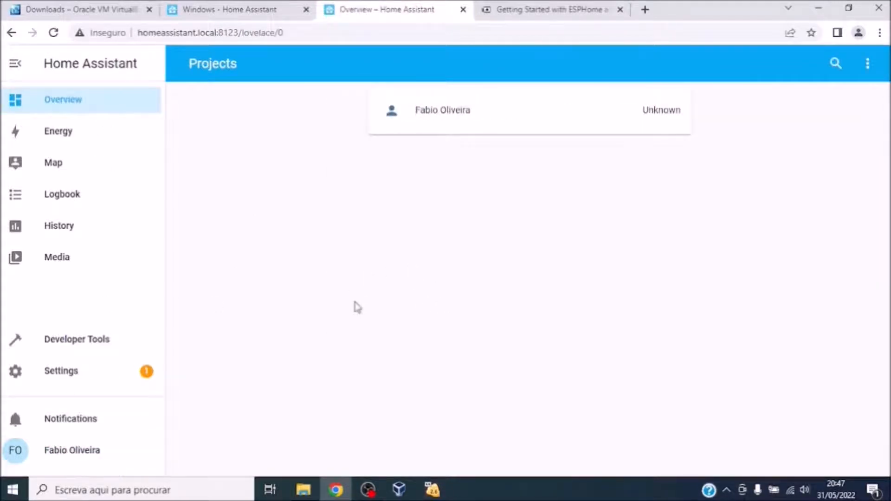
# - Search the Add-on Store for 'esphom', try installing ESPHome, and dismiss the unhealthy-system error
pyautogui.click(72, 377)
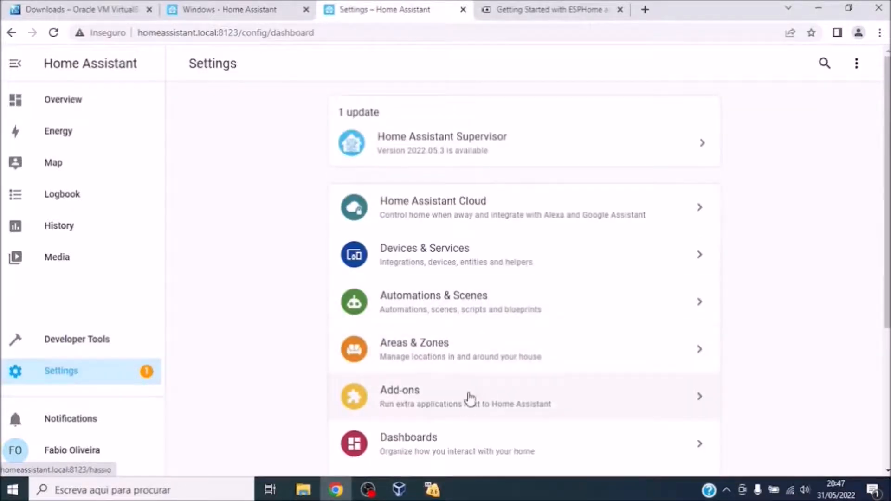
pyautogui.click(505, 406)
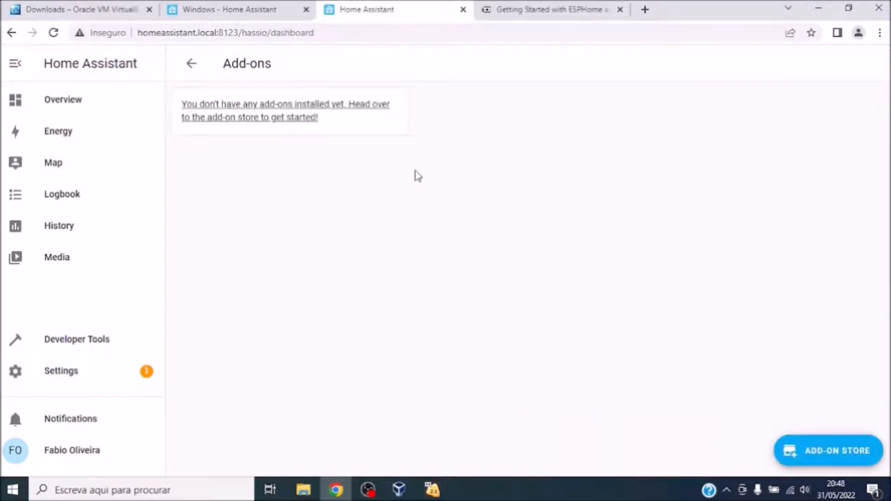
pyautogui.click(844, 452)
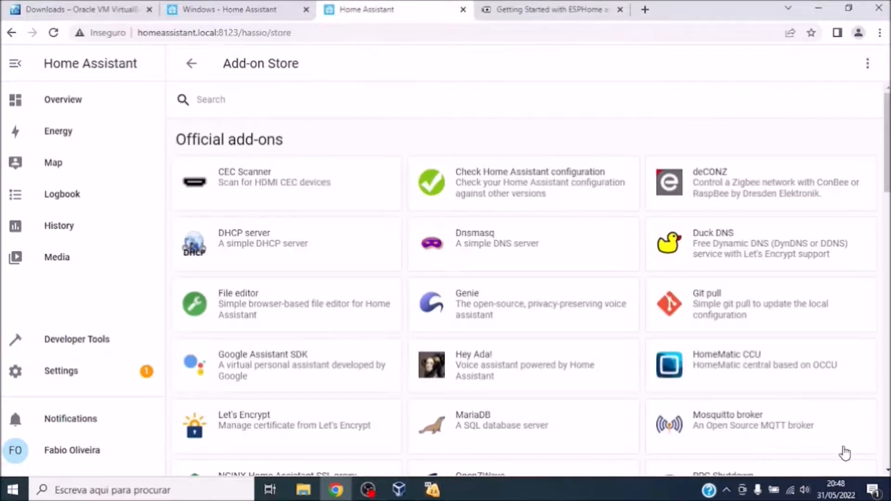
pyautogui.click(499, 105)
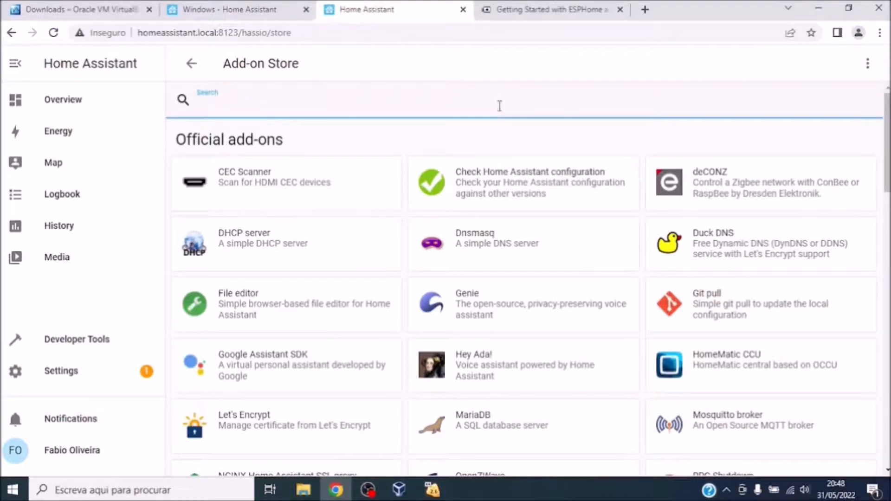
pyautogui.write('esphome')
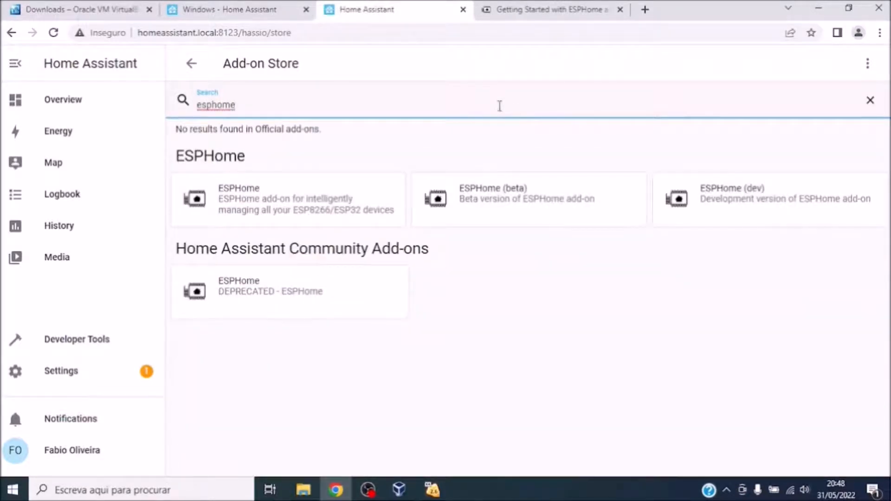
pyautogui.click(316, 209)
pyautogui.click(235, 295)
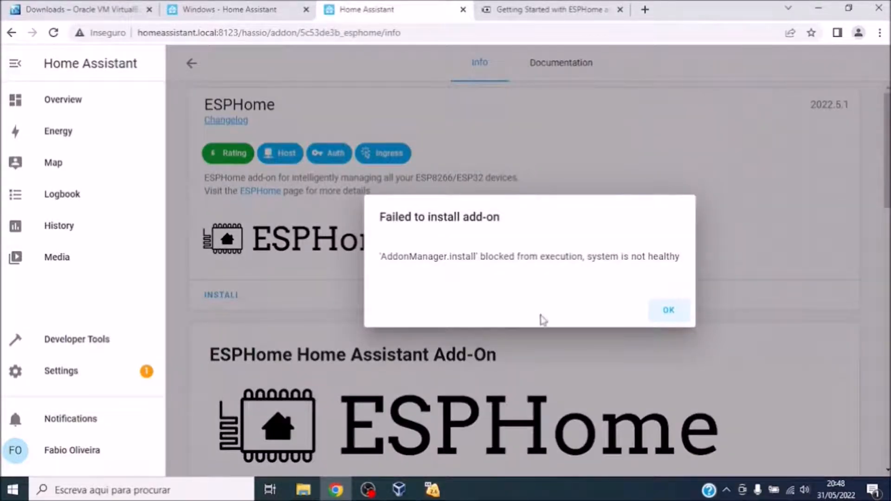
pyautogui.click(666, 310)
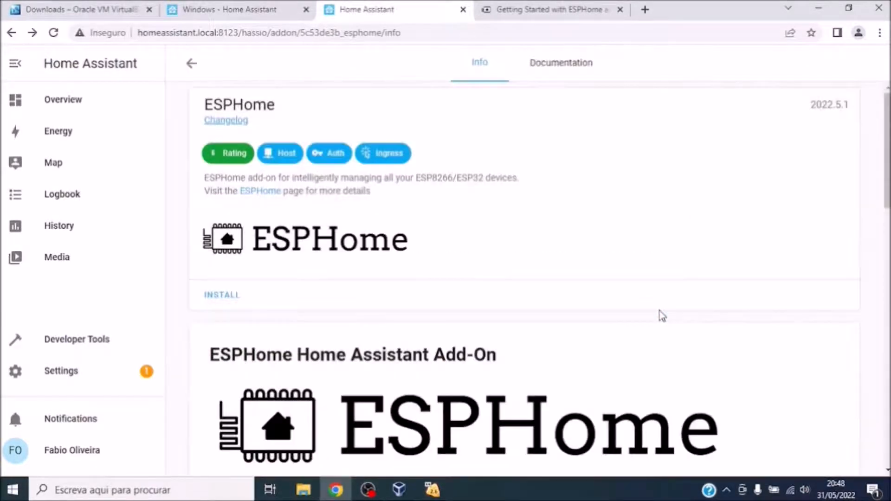
# - Try installing the Supervisor 2022.05.3 update twice, then close its details after it fails
pyautogui.click(94, 376)
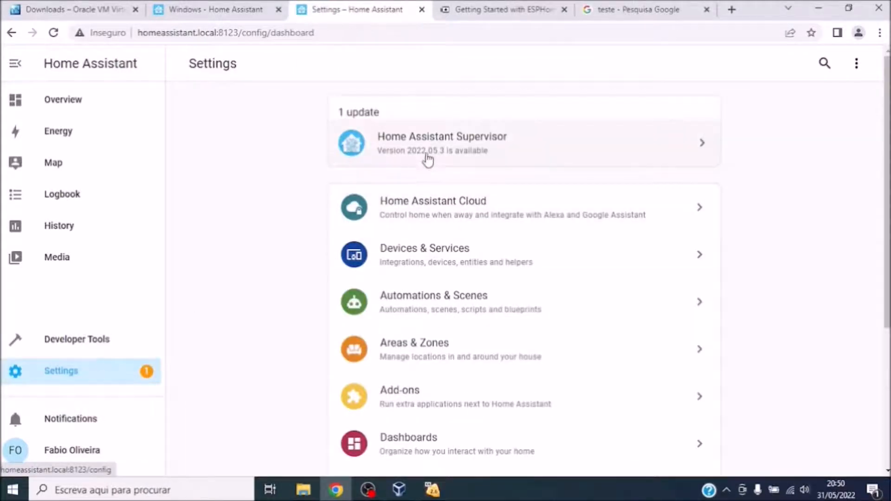
pyautogui.click(449, 154)
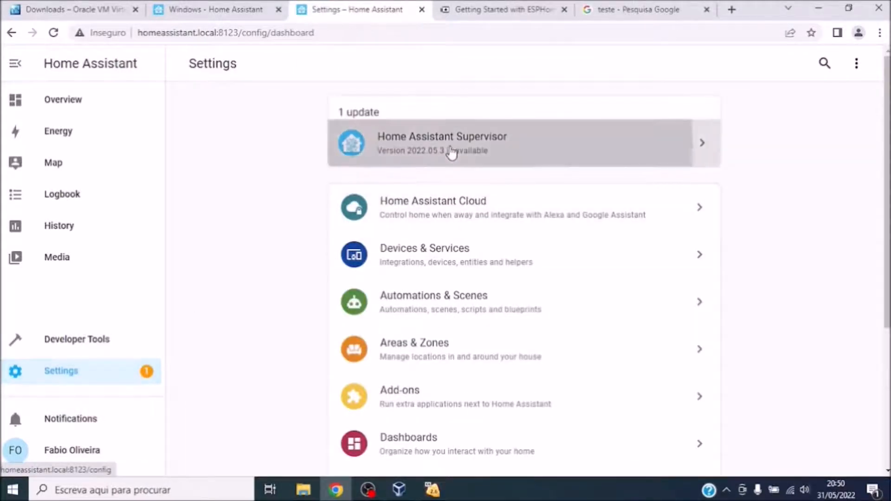
pyautogui.click(431, 157)
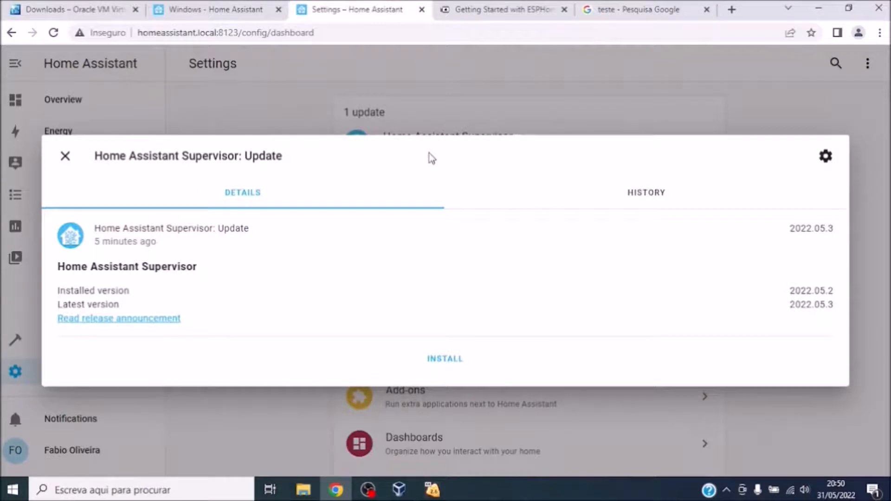
pyautogui.click(444, 359)
pyautogui.click(449, 365)
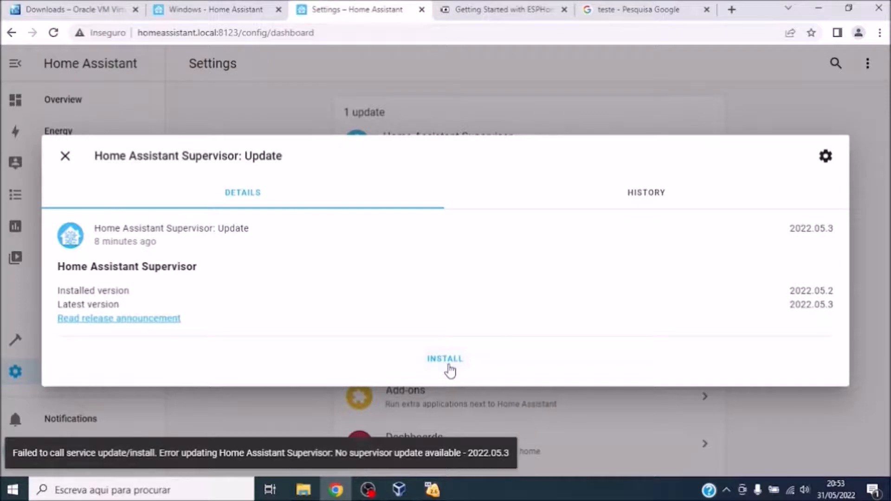
pyautogui.click(64, 157)
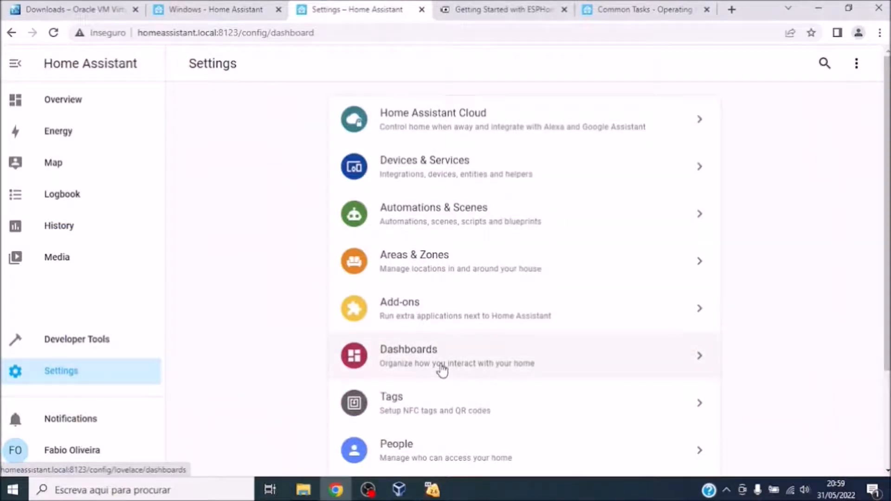
# - Reboot the host from System > Hardware, confirm it, and switch to the VirtualBox console
pyautogui.scroll(-1, 441, 366)
pyautogui.scroll(-2, 598, 376)
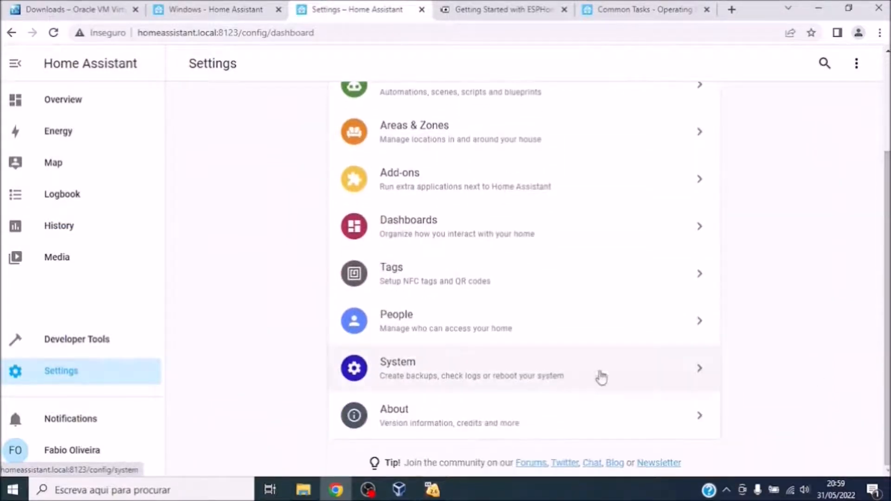
pyautogui.click(531, 372)
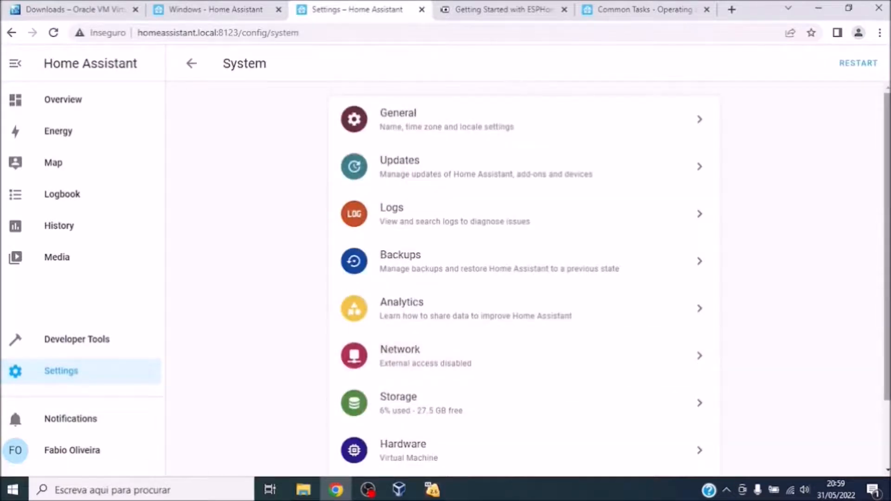
pyautogui.scroll(-3, 606, 384)
pyautogui.click(455, 392)
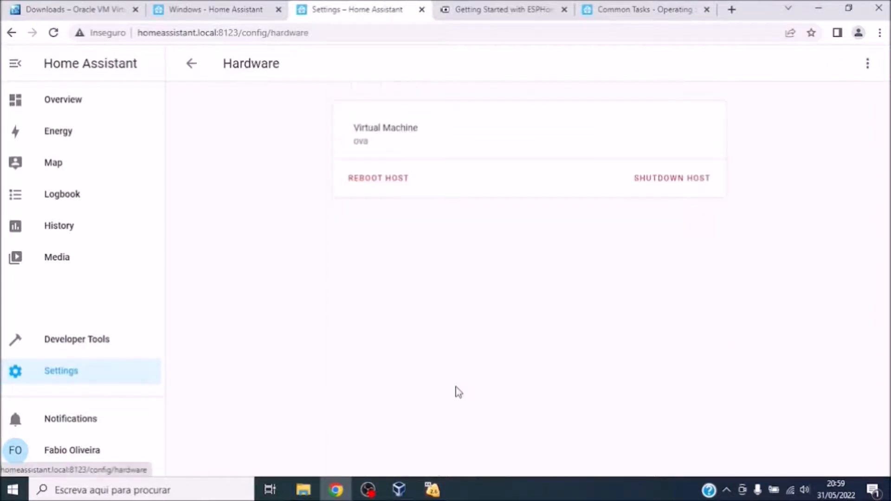
pyautogui.click(384, 181)
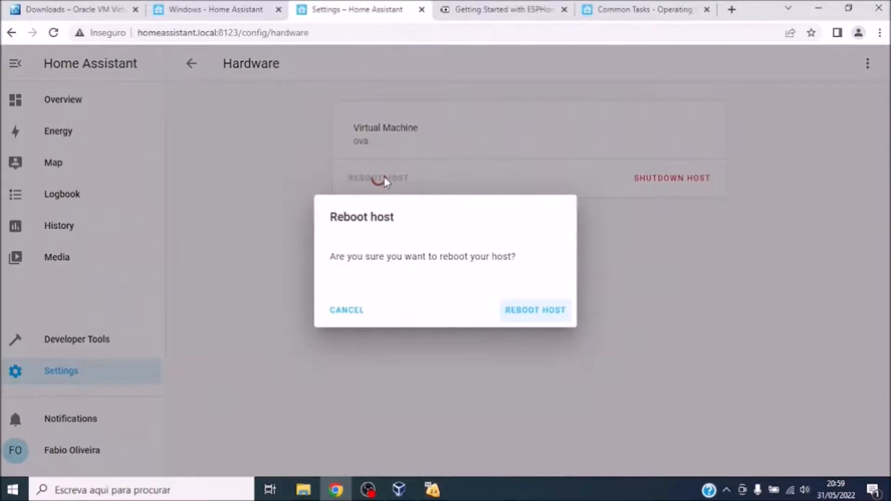
pyautogui.click(533, 311)
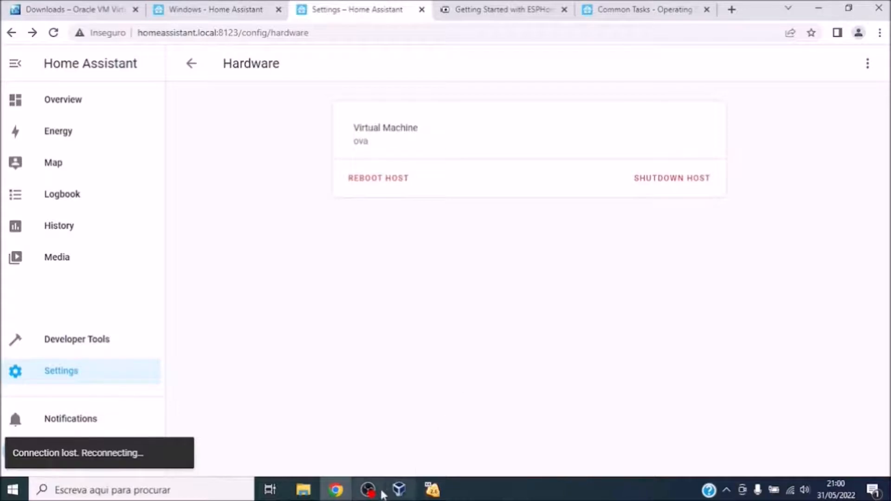
pyautogui.click(433, 489)
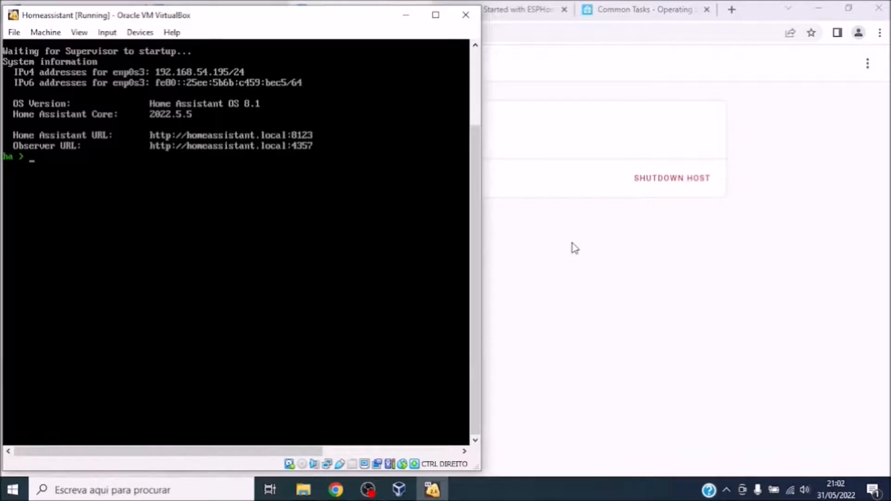
# - Reload the Home Assistant page in Chrome until the Projects overview returns after restart
pyautogui.click(575, 249)
pyautogui.click(55, 34)
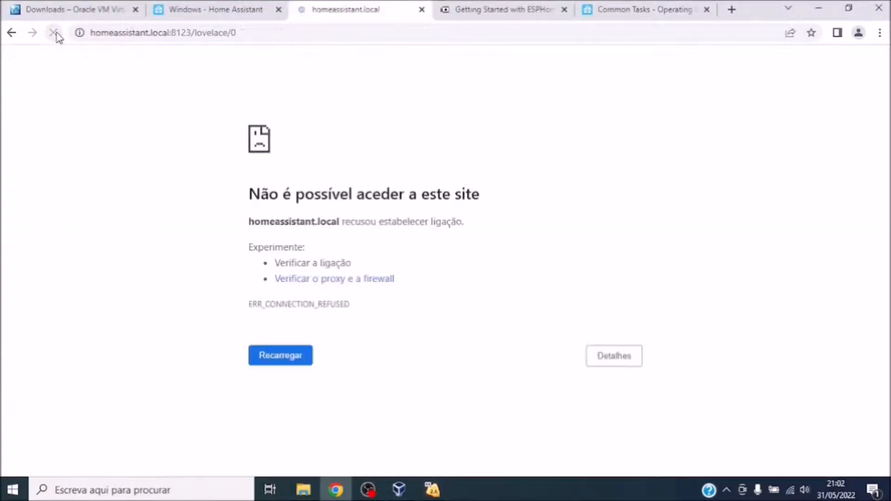
pyautogui.hotkey('alt', 'Tab')
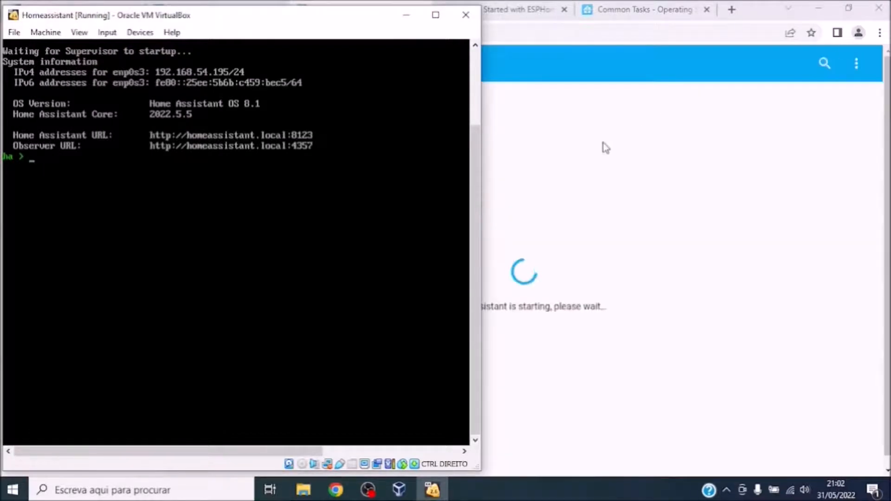
pyautogui.click(619, 81)
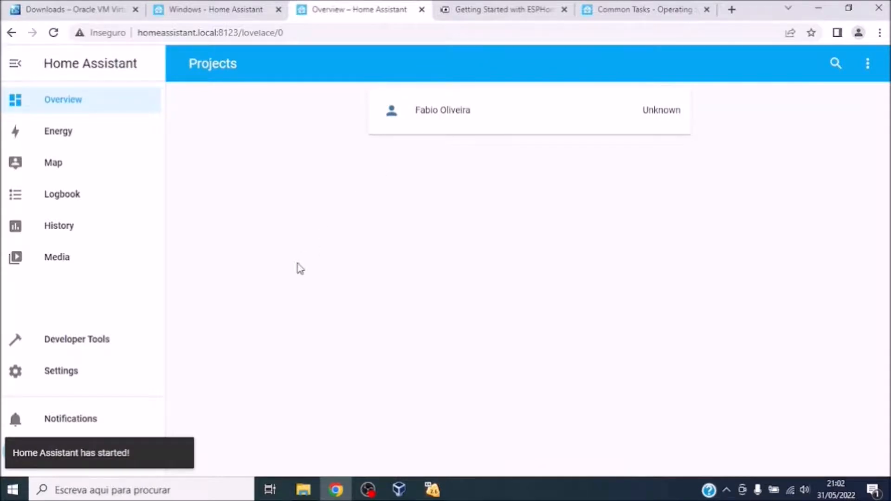
# - Search the add-on store for 'esp' and open the ESPHome add-on
pyautogui.click(73, 377)
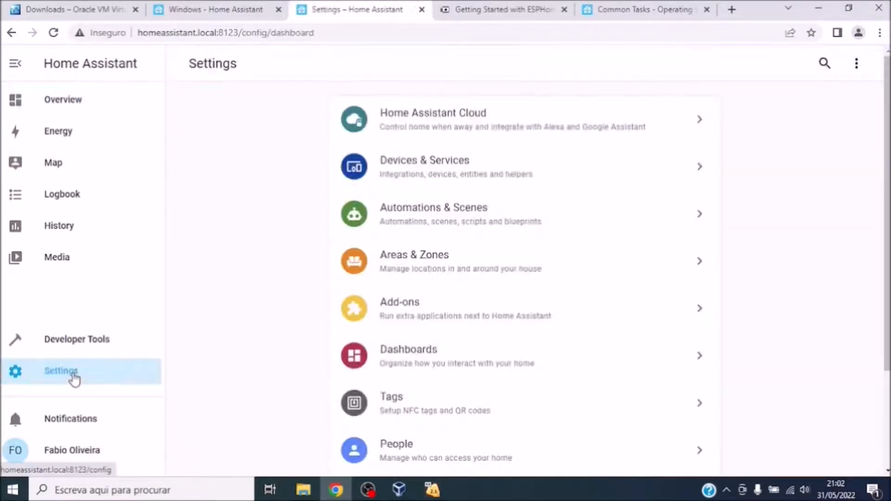
pyautogui.click(481, 310)
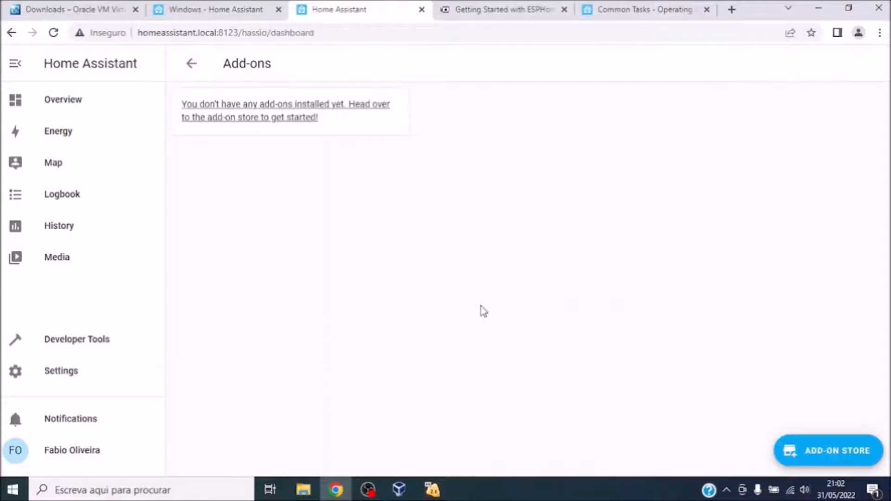
pyautogui.click(834, 457)
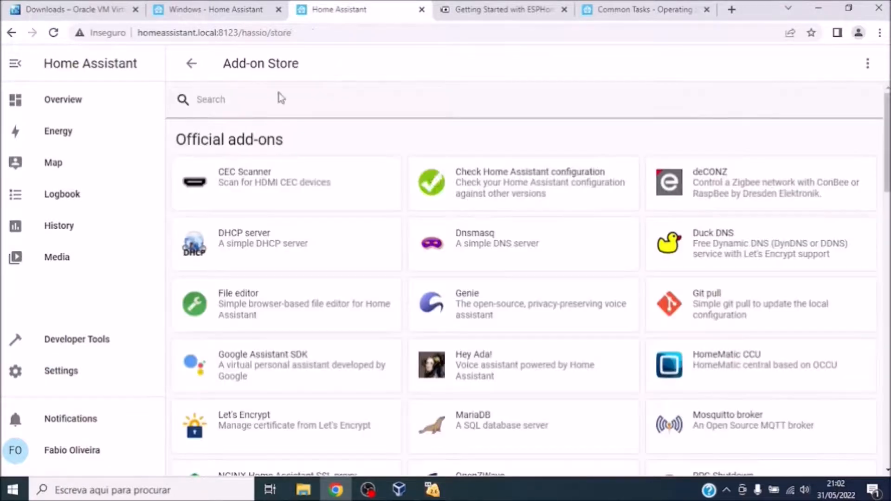
pyautogui.write('esp')
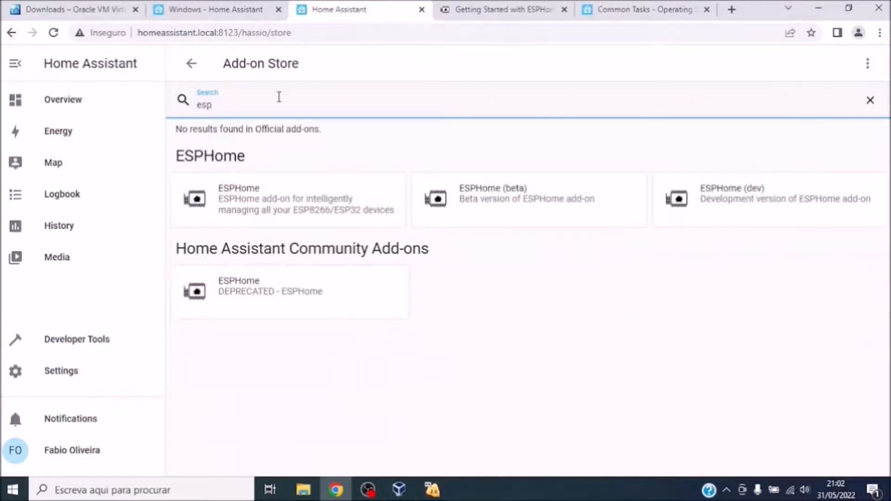
pyautogui.click(288, 213)
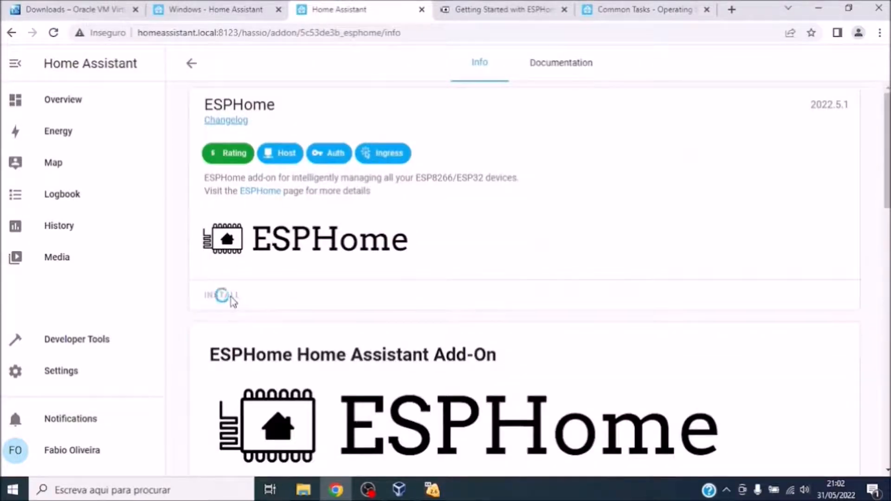
# - Enable Show in sidebar and Watchdog for ESPHome, start it, and go back to the add-on store
pyautogui.moveTo(887, 151); pyautogui.dragTo(887, 124)
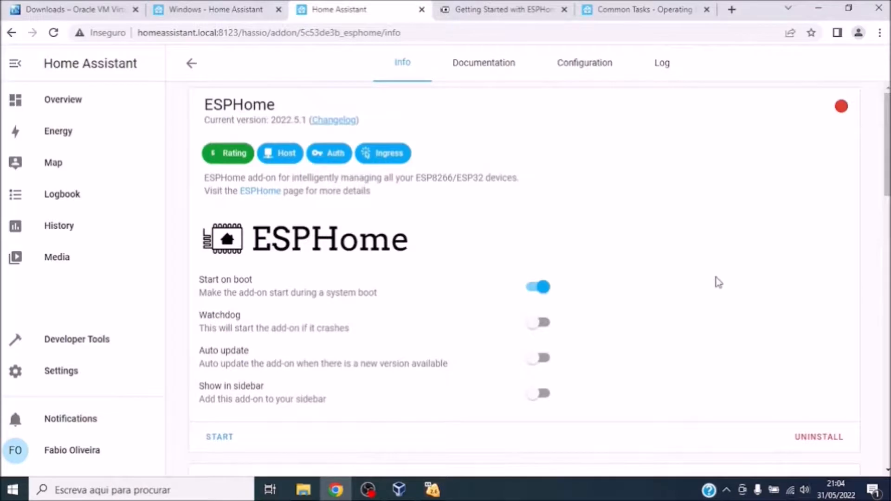
pyautogui.moveTo(887, 138)
pyautogui.mouseDown()
pyautogui.moveTo(887, 148)
pyautogui.moveTo(887, 138)
pyautogui.mouseUp()
pyautogui.click(537, 394)
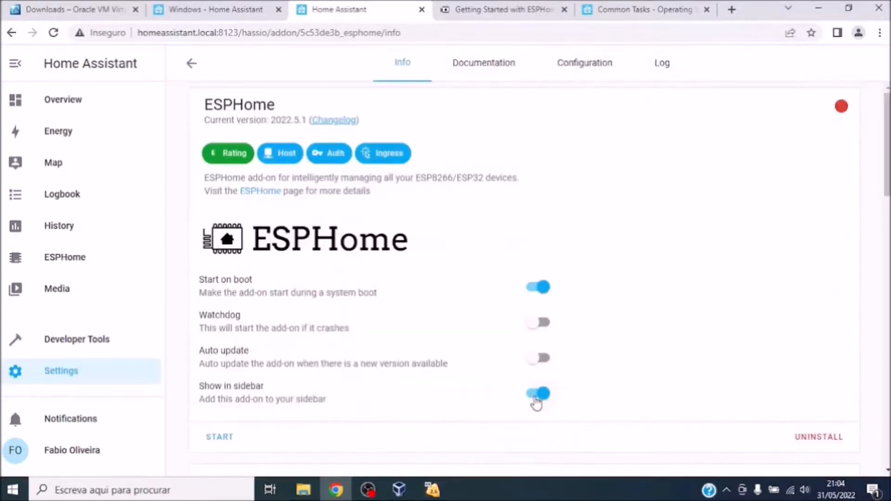
pyautogui.click(540, 333)
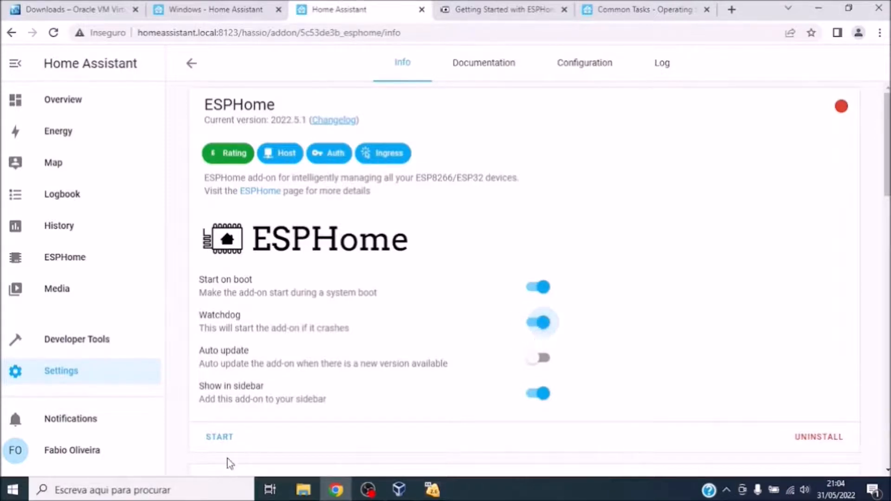
pyautogui.click(219, 437)
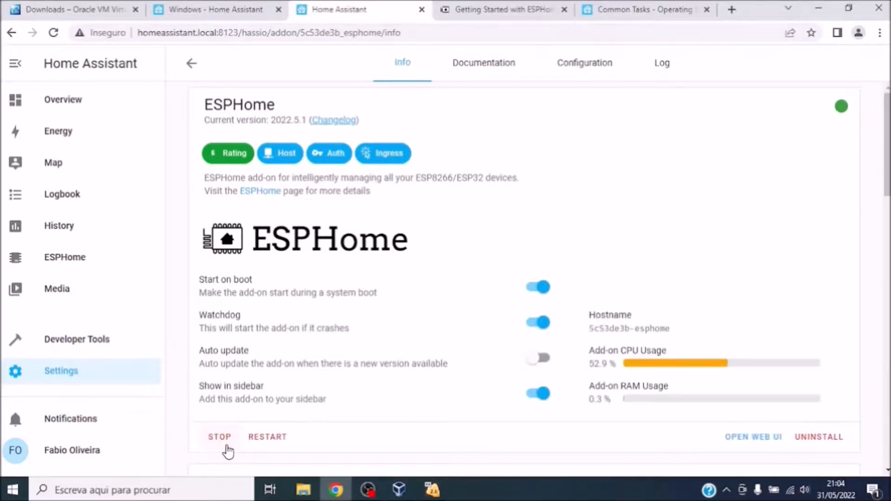
pyautogui.click(190, 64)
pyautogui.click(261, 104)
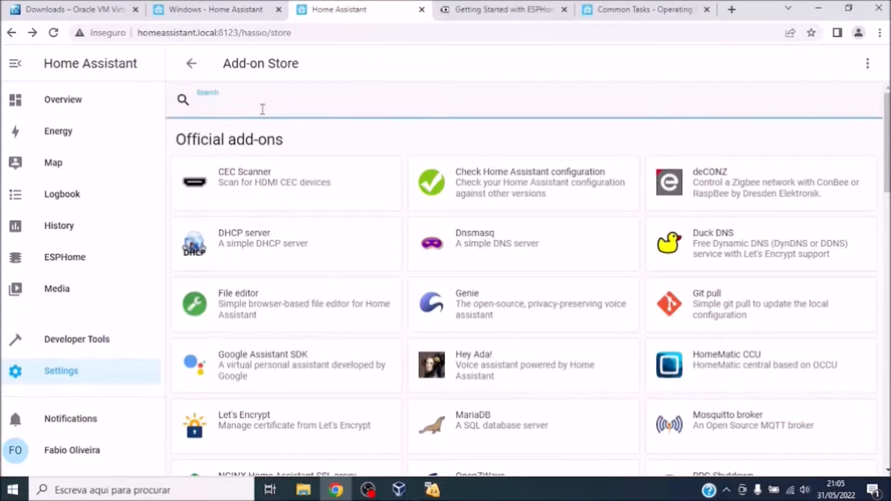
# - Search the store for 'file' and install the File editor add-on
pyautogui.write('file')
pyautogui.click(286, 199)
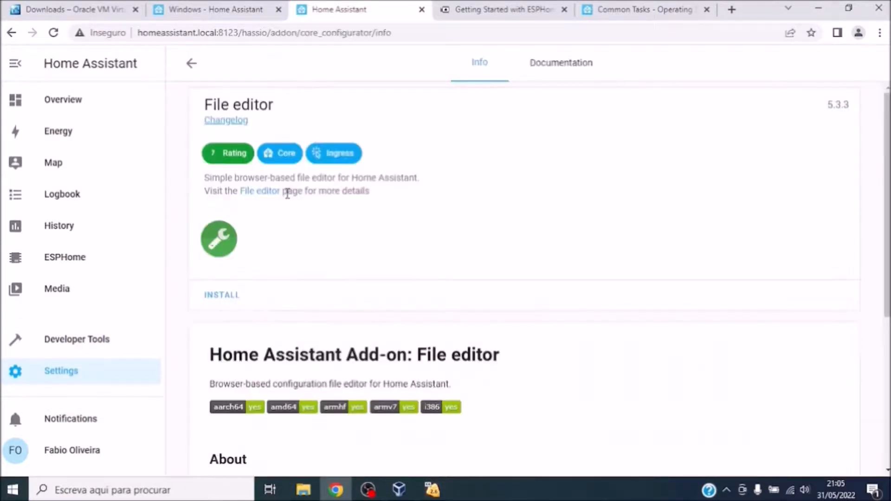
pyautogui.click(227, 299)
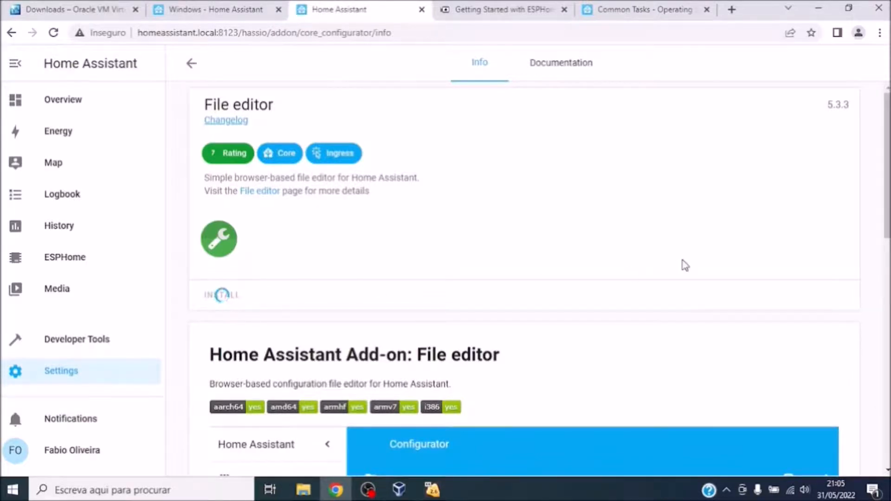
pyautogui.moveTo(887, 159)
pyautogui.mouseDown()
pyautogui.moveTo(887, 385)
pyautogui.moveTo(887, 156)
pyautogui.mouseUp()
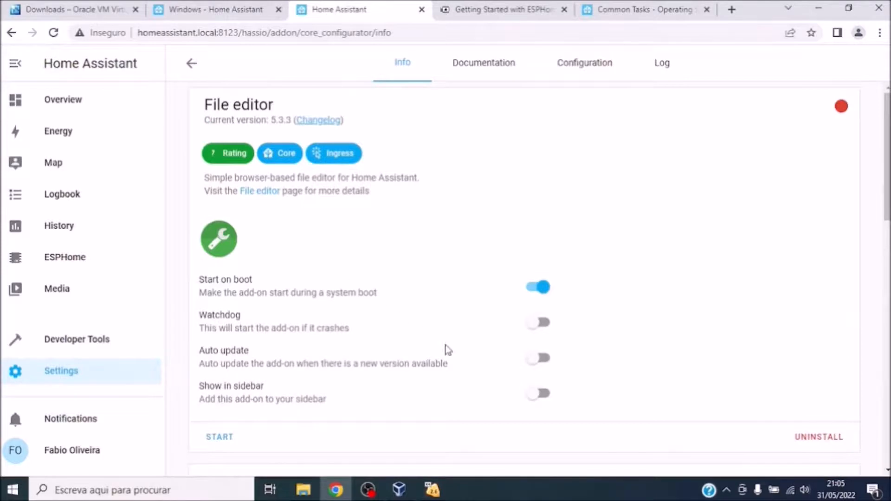
# - Turn on Watchdog and Show in sidebar for File editor, start it, then view Overview
pyautogui.click(538, 326)
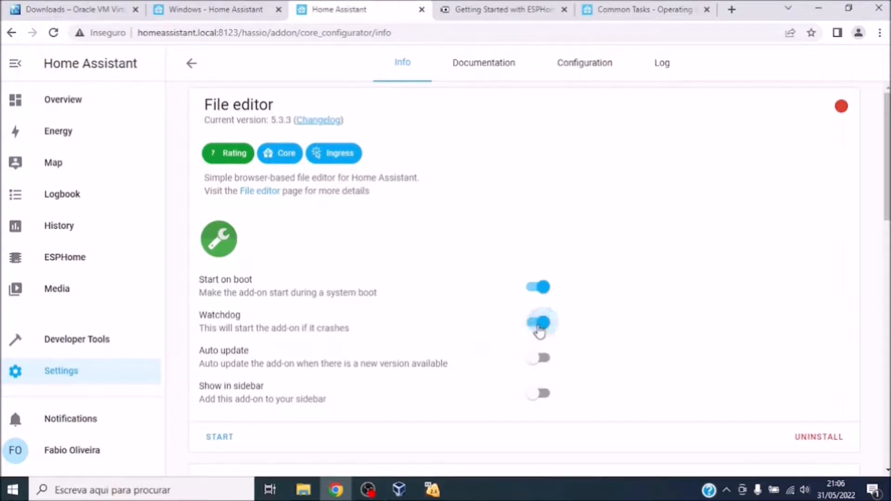
pyautogui.click(539, 392)
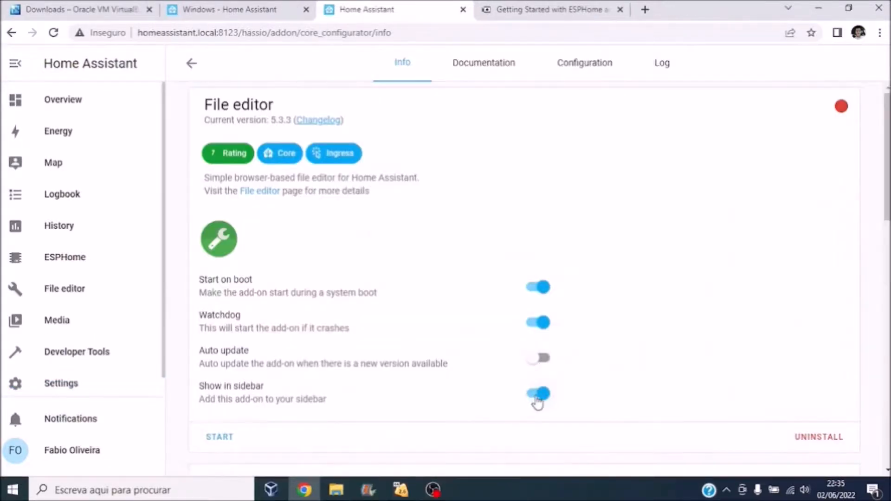
pyautogui.click(224, 439)
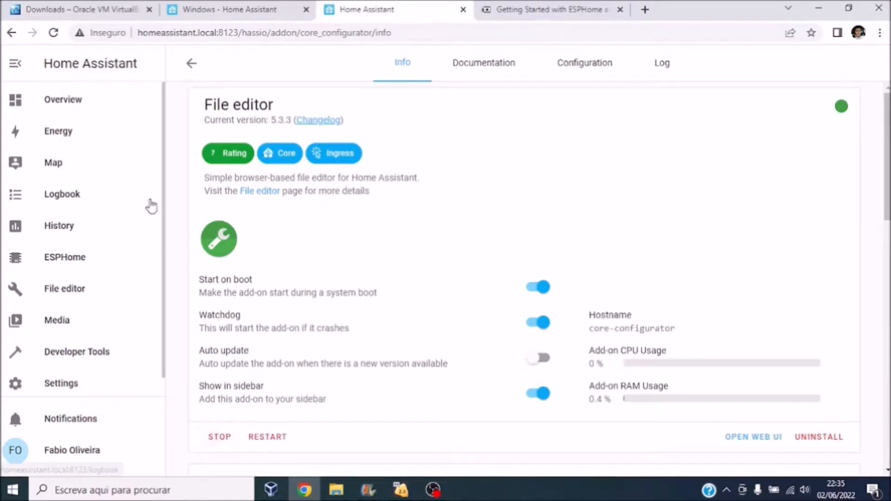
pyautogui.click(84, 111)
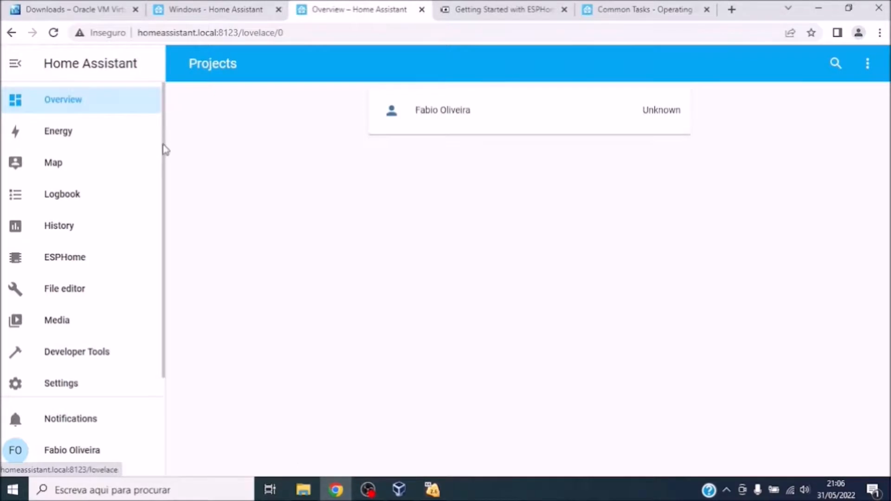
pyautogui.scroll(-1, 163, 148)
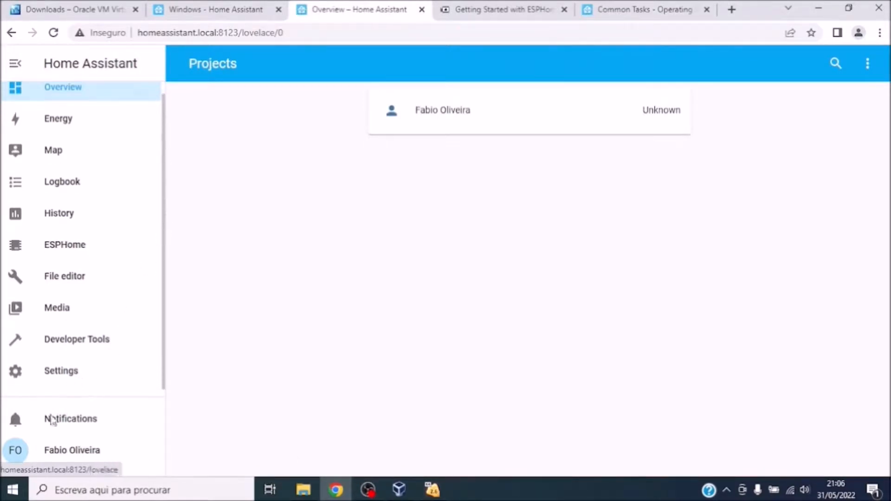
# - From the profile, hide Media, History, Logbook, Map and Energy from the sidebar, then open ESPHome
pyautogui.click(58, 451)
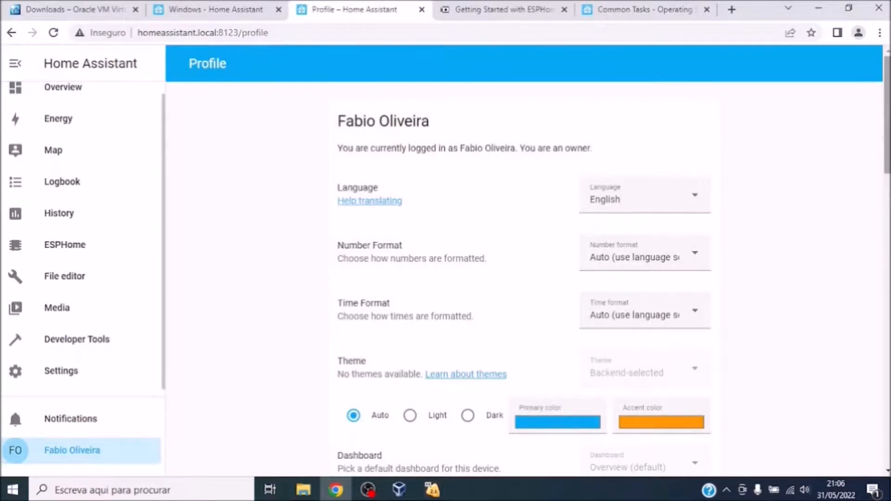
pyautogui.scroll(-2, 886, 130)
pyautogui.scroll(-5, 759, 216)
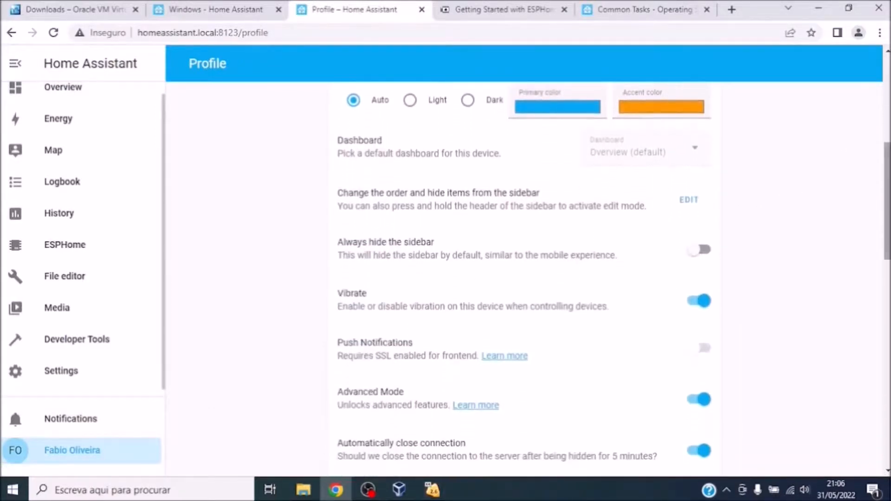
pyautogui.click(689, 200)
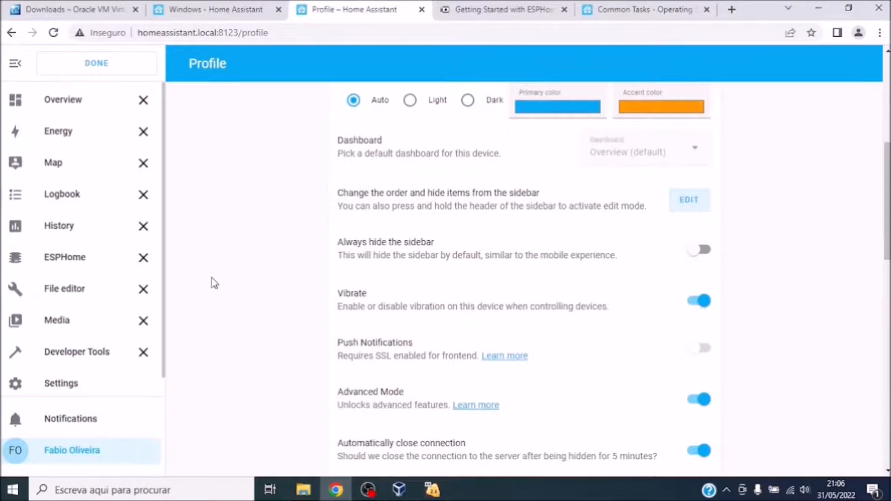
pyautogui.click(143, 320)
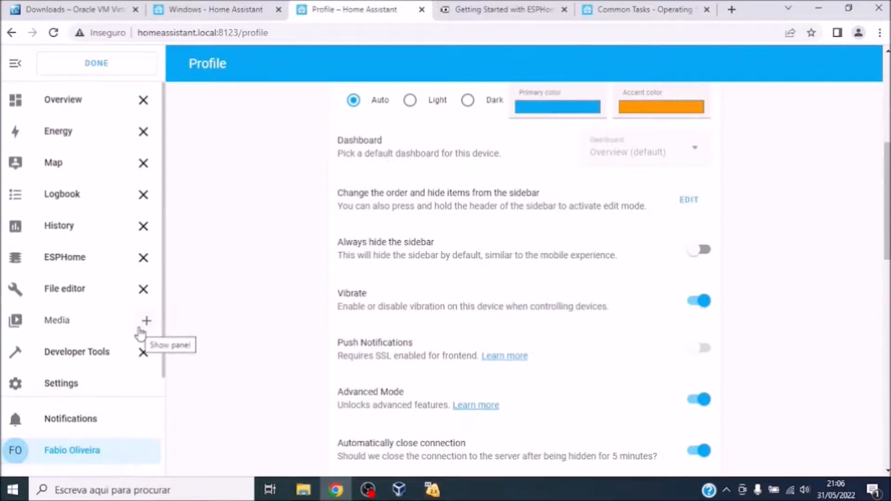
pyautogui.click(143, 226)
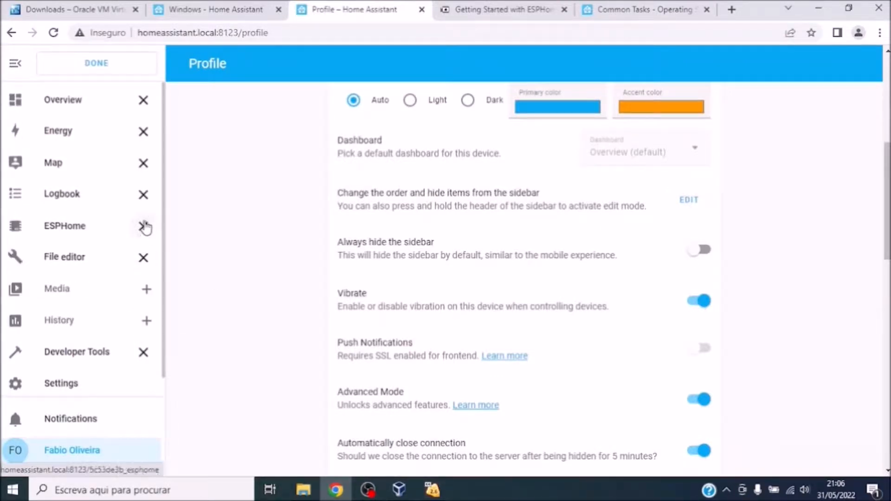
pyautogui.click(143, 194)
pyautogui.click(143, 163)
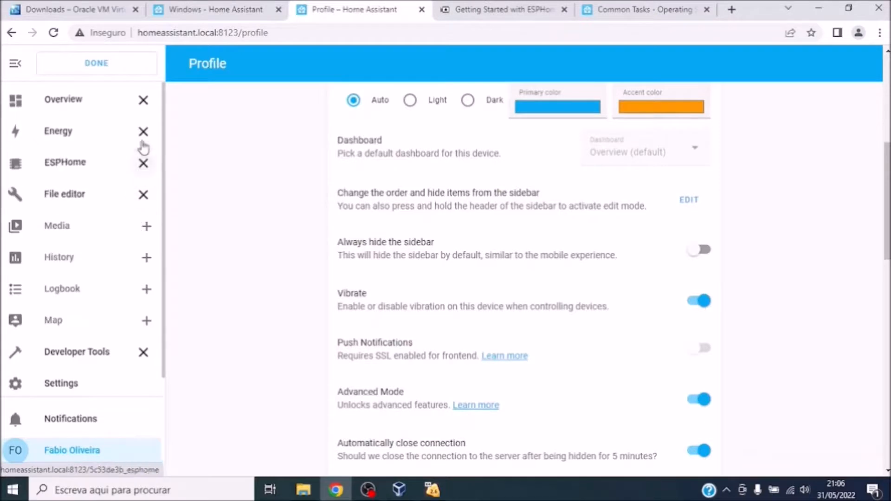
pyautogui.click(143, 131)
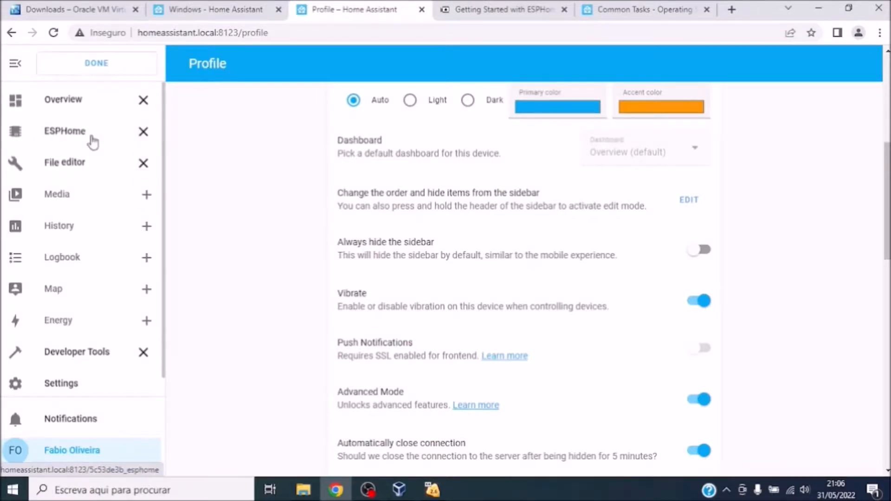
pyautogui.click(97, 63)
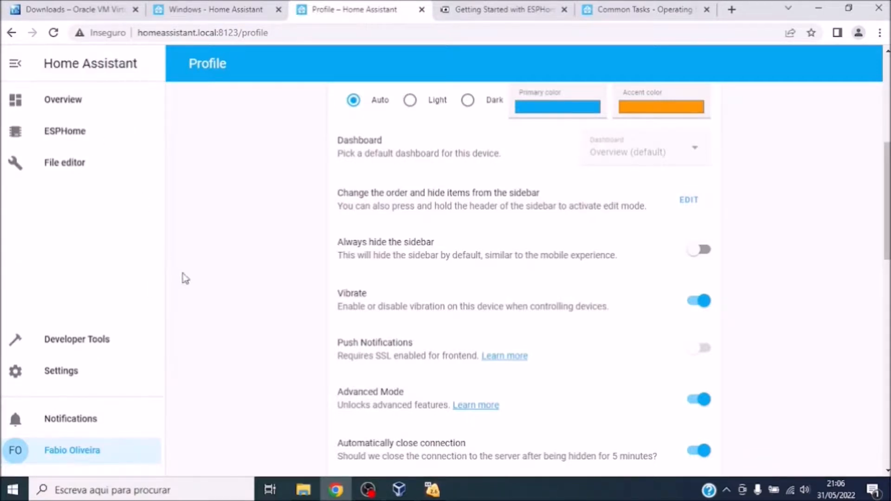
pyautogui.click(79, 134)
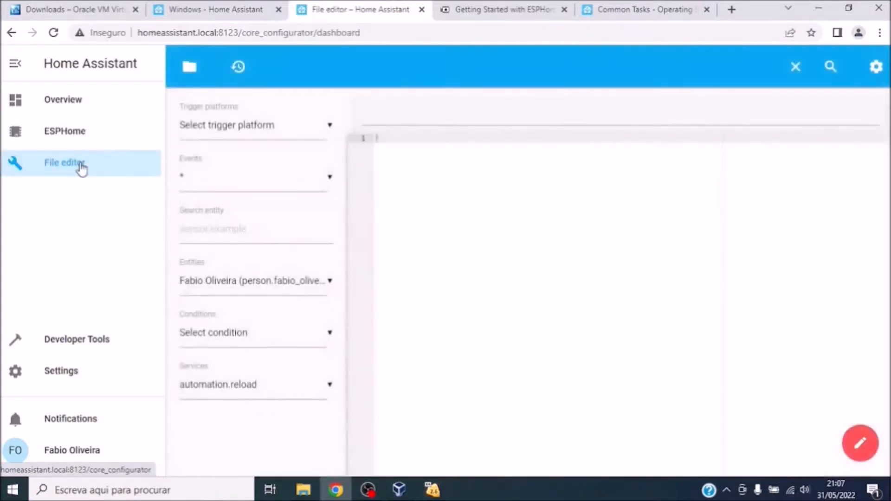
# - Open configuration.yaml in the File editor, then return to the Overview dashboard
pyautogui.click(190, 68)
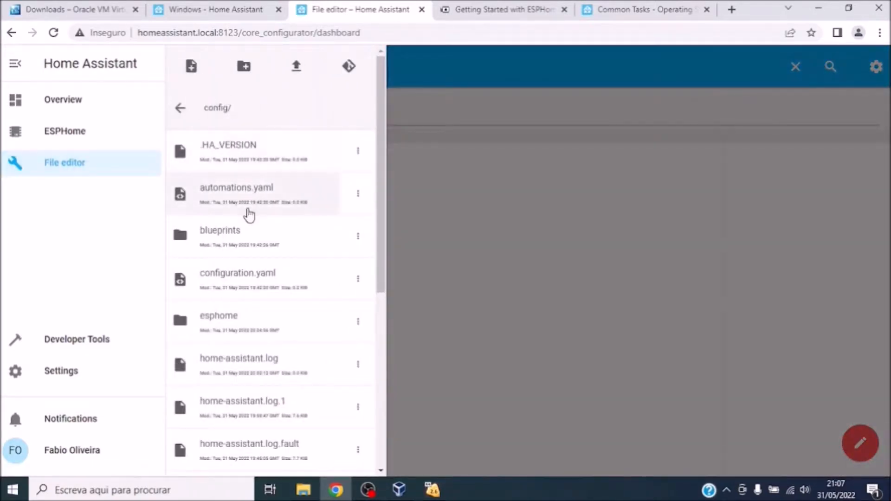
pyautogui.click(258, 285)
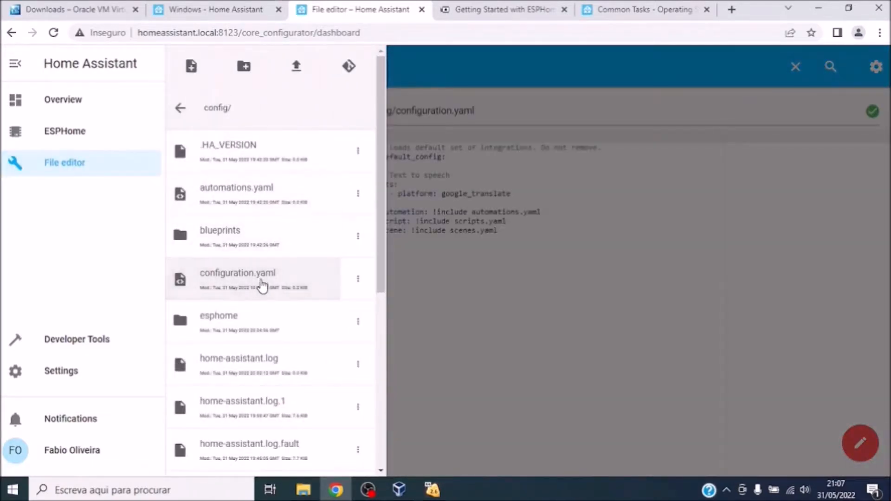
pyautogui.click(431, 268)
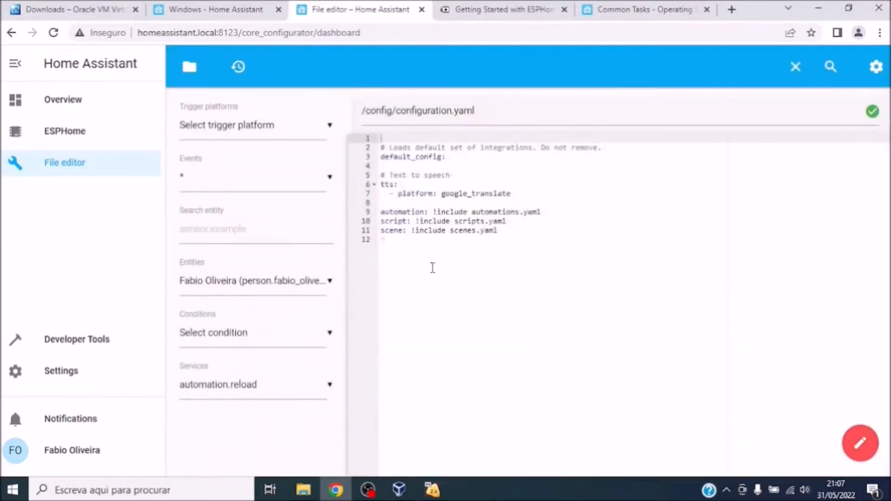
pyautogui.click(69, 109)
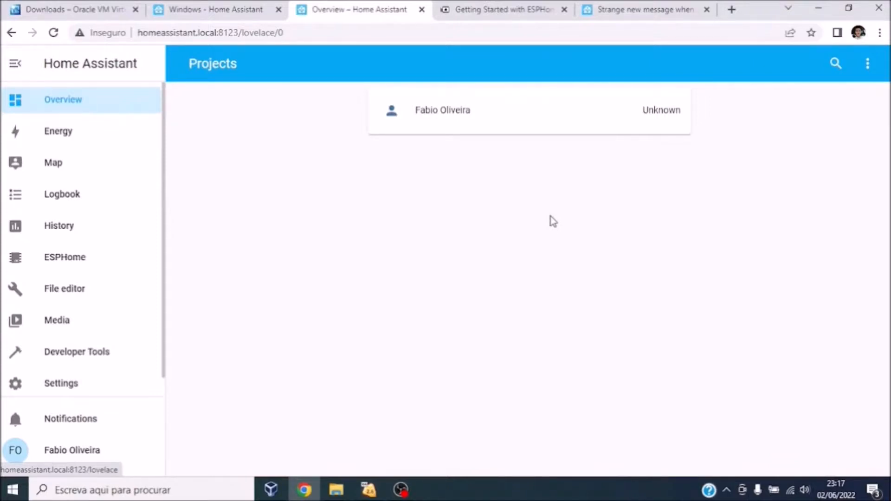
# - Take control of the Overview dashboard with 'Start with an empty dashboard' enabled, then finish editing
pyautogui.click(866, 65)
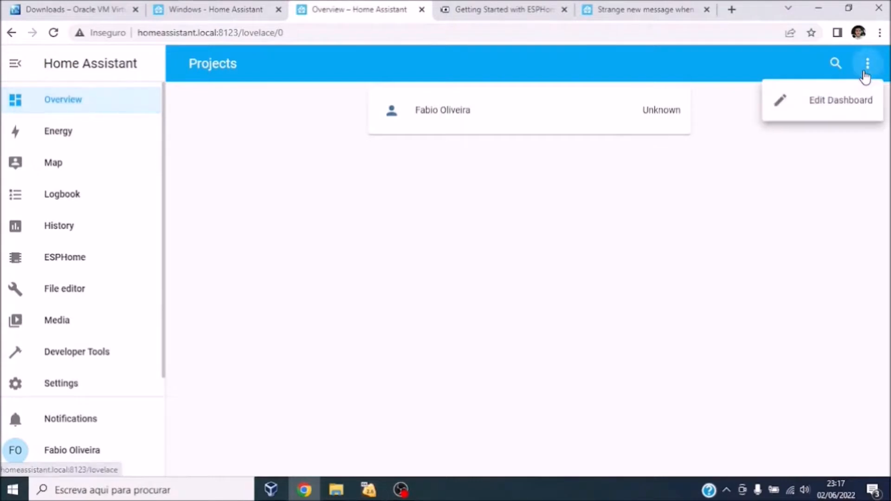
pyautogui.click(850, 99)
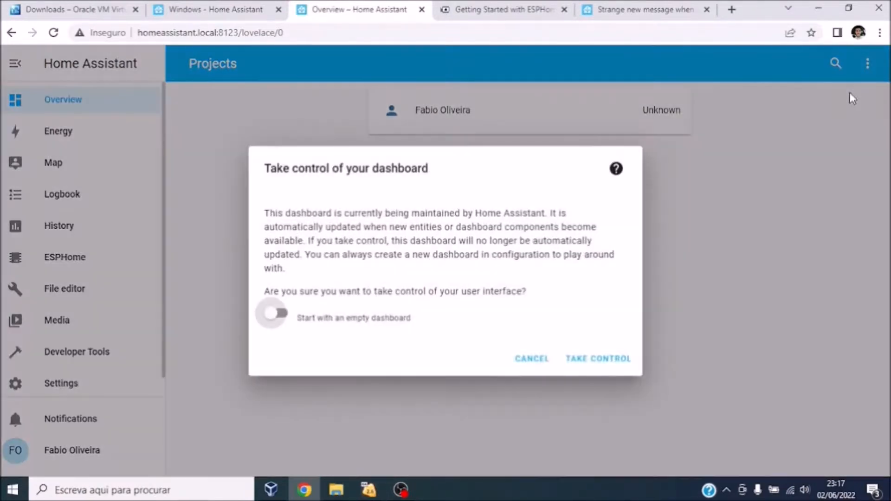
pyautogui.click(276, 318)
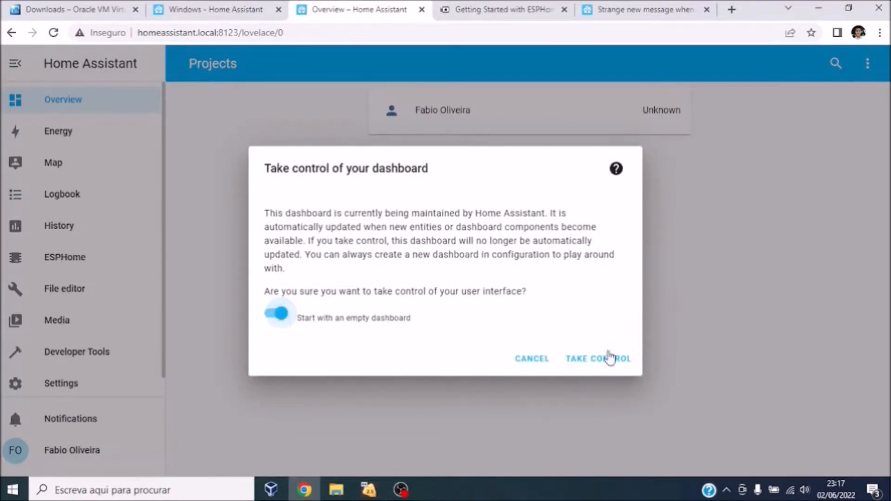
pyautogui.click(608, 365)
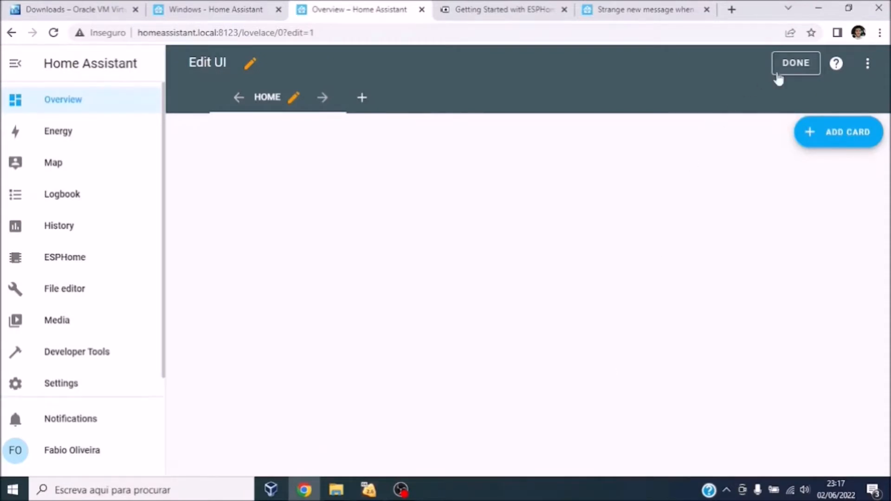
pyautogui.click(793, 65)
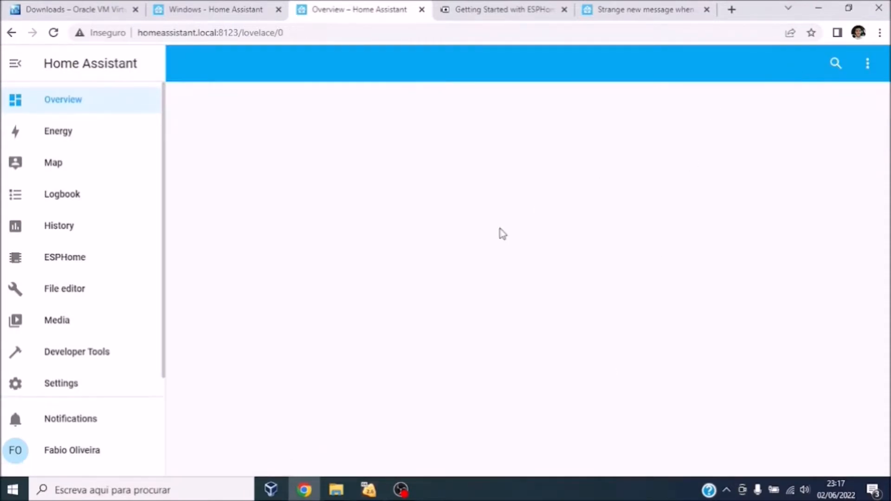
# - Add the Home Assistant Core update card to the dashboard from the Supervisor integration devices
pyautogui.click(69, 387)
pyautogui.click(446, 176)
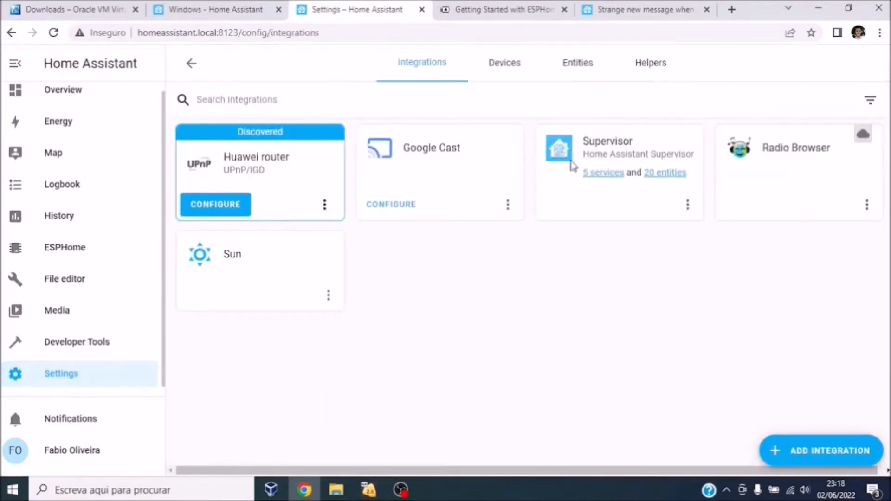
pyautogui.click(597, 175)
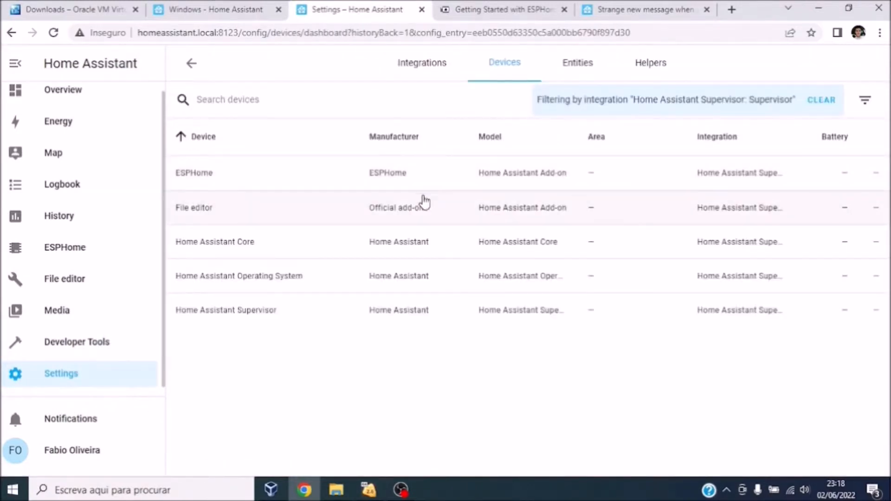
pyautogui.click(374, 244)
pyautogui.click(441, 239)
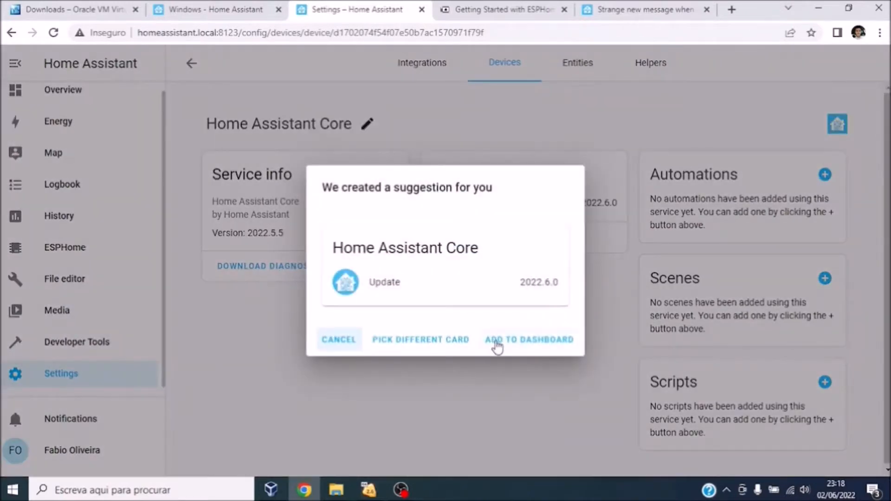
pyautogui.click(496, 343)
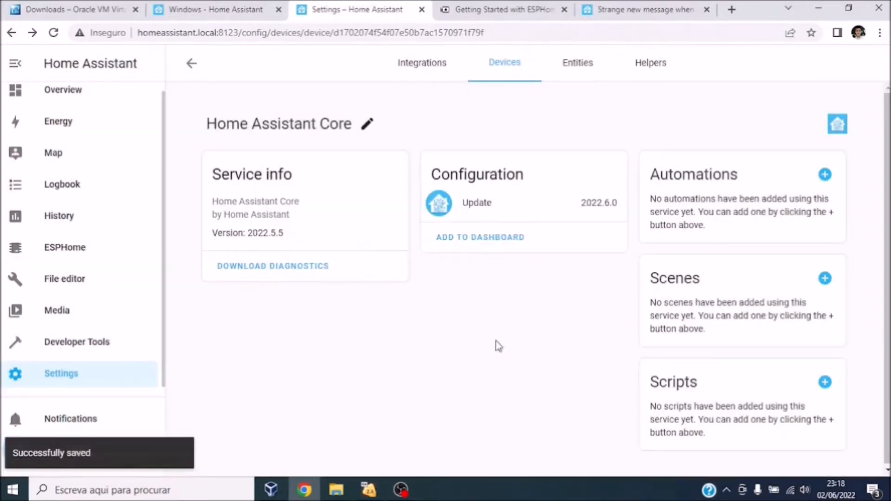
# - Add the Home Assistant Operating System update card to the dashboard
pyautogui.click(193, 65)
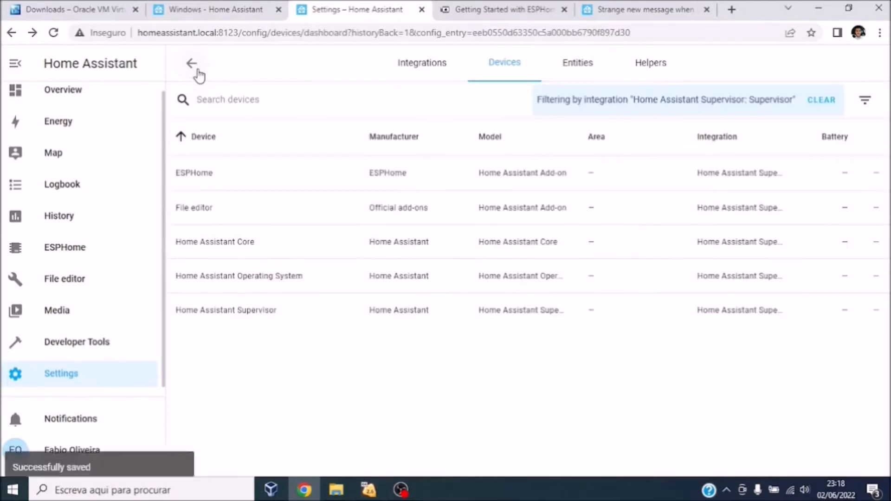
pyautogui.click(296, 279)
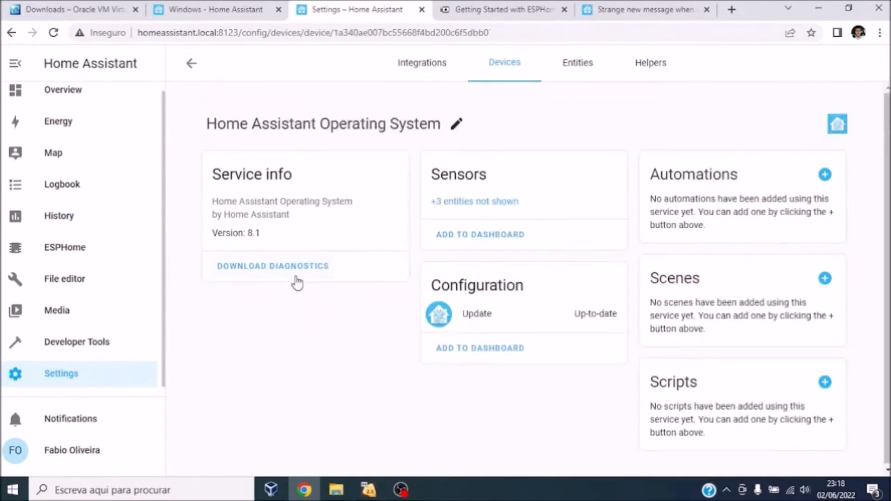
pyautogui.click(493, 349)
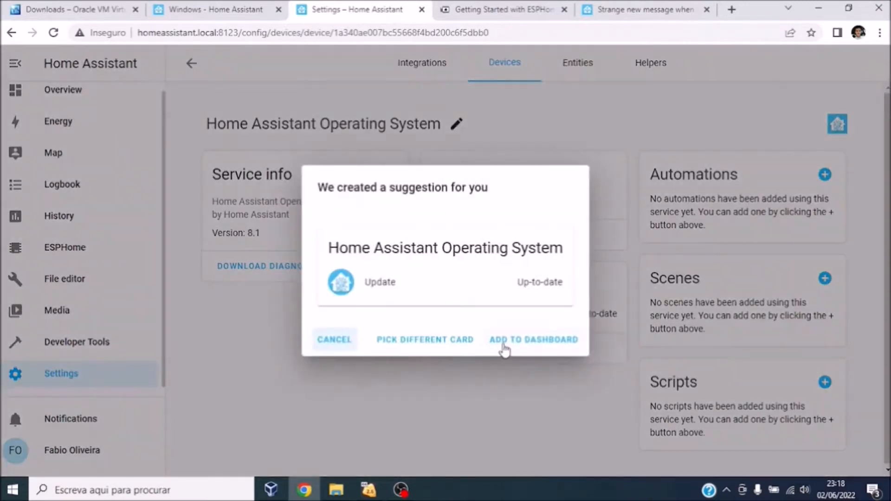
pyautogui.click(508, 343)
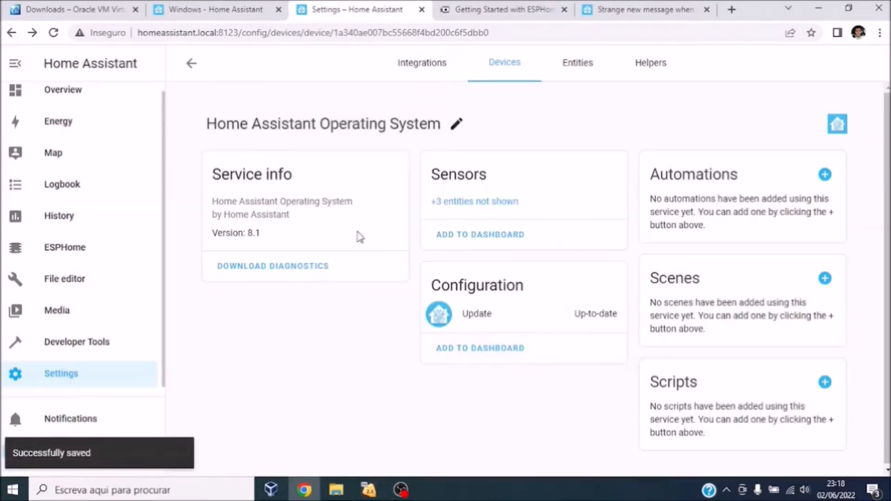
# - Add the Home Assistant Supervisor update card, then return to the Overview dashboard
pyautogui.click(204, 78)
pyautogui.click(256, 314)
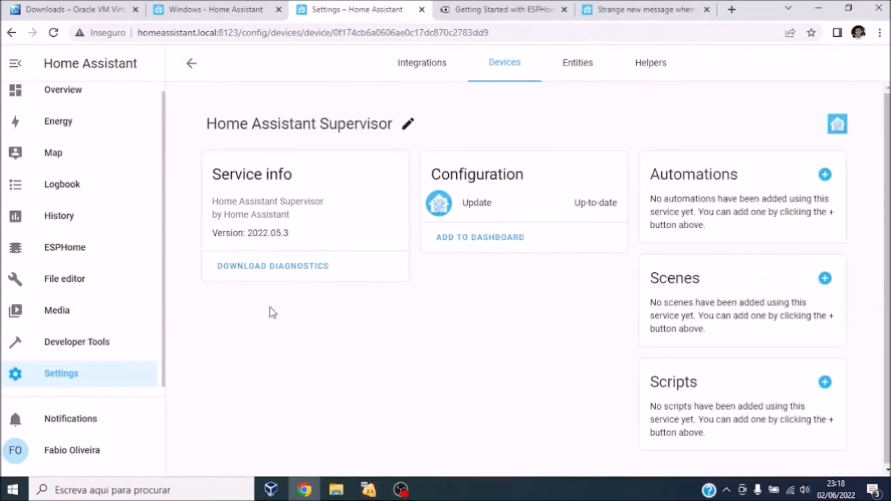
pyautogui.click(477, 239)
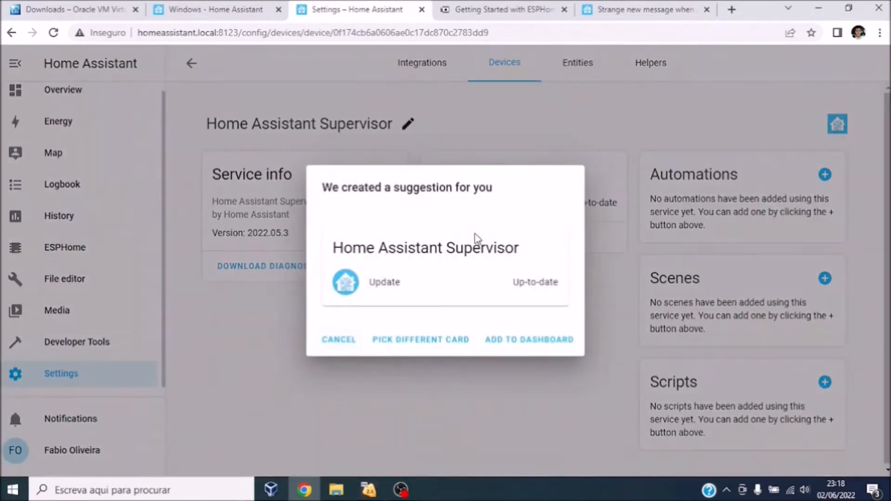
pyautogui.click(512, 346)
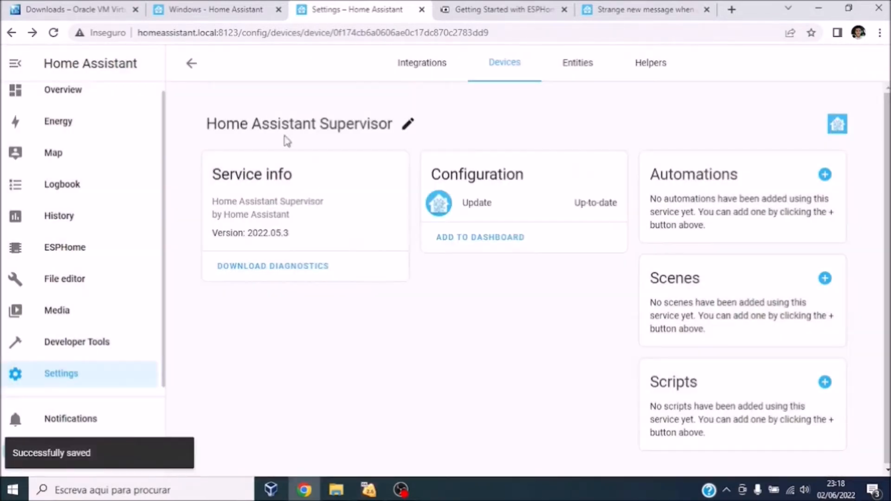
pyautogui.click(198, 76)
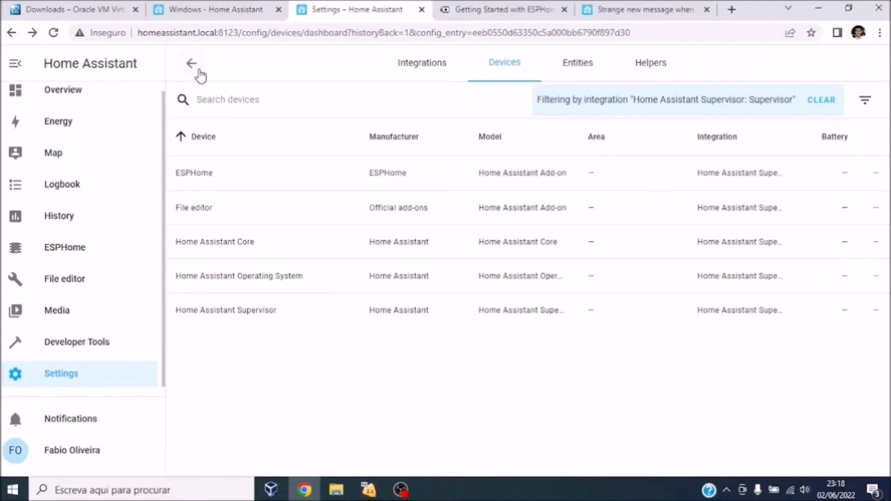
pyautogui.click(80, 93)
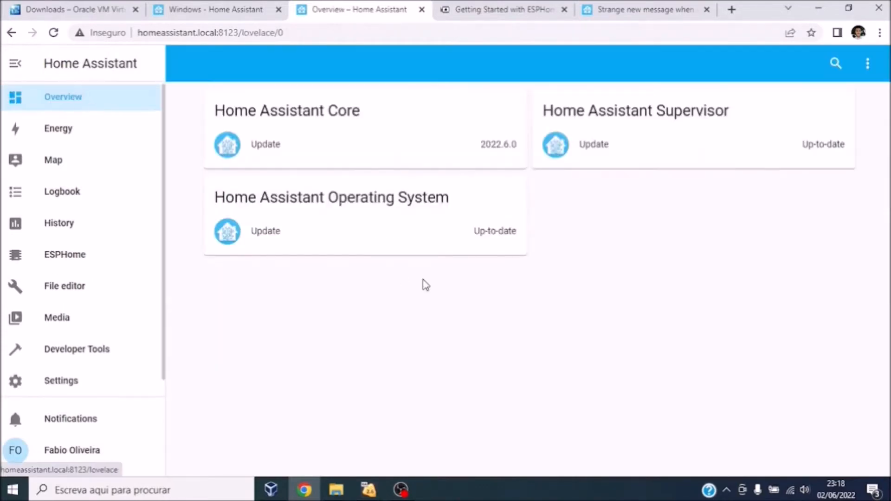
# - Glance at the Supervisor update details, then put the Overview dashboard into edit mode
pyautogui.click(586, 149)
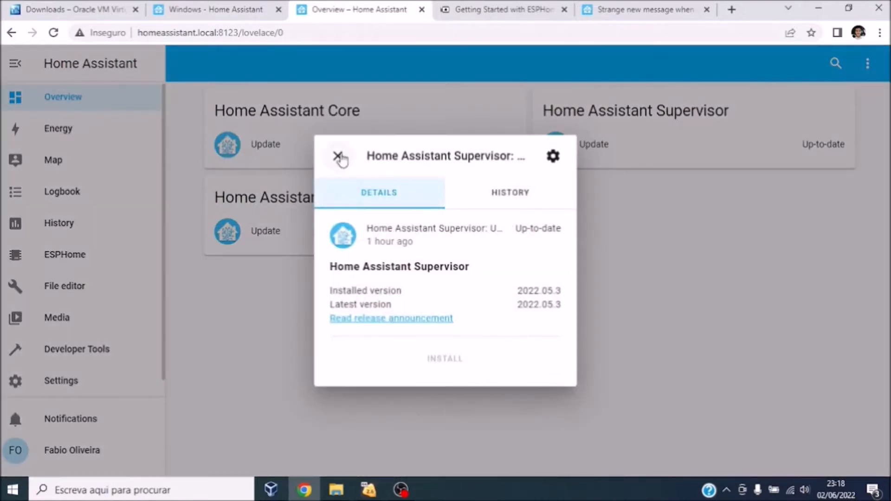
pyautogui.click(339, 156)
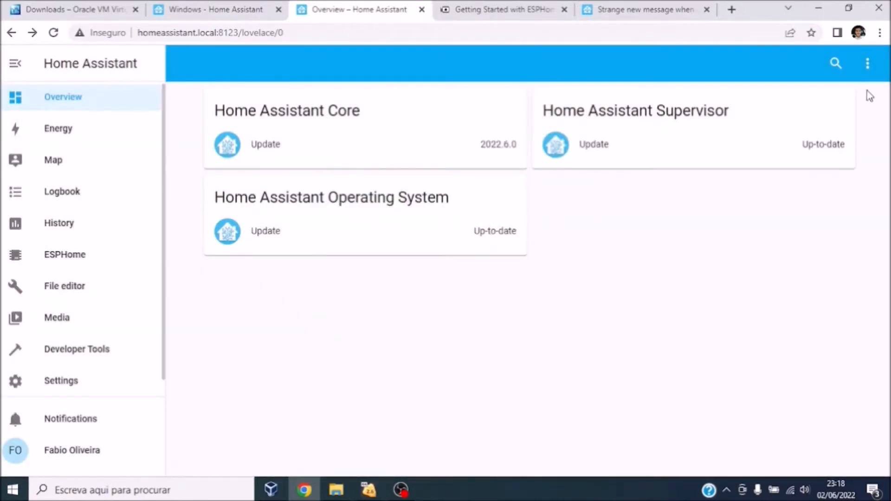
pyautogui.click(867, 78)
pyautogui.click(844, 99)
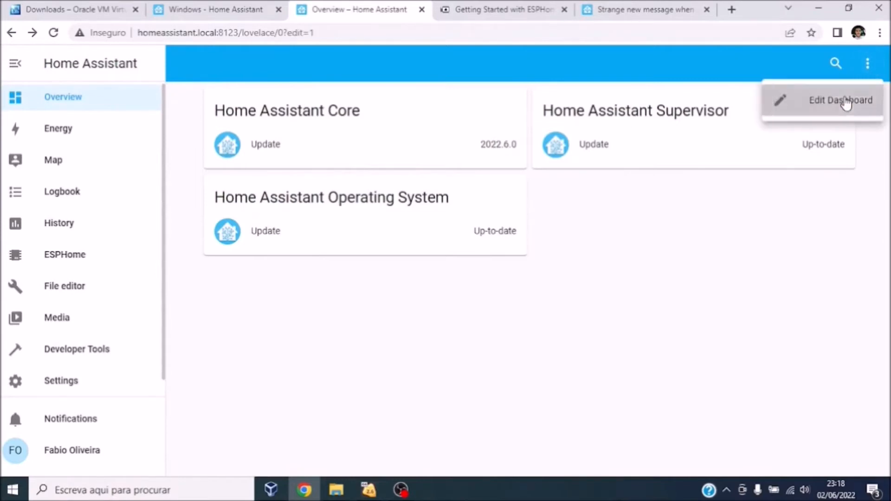
# - Delete the Core, Operating System and Supervisor update cards and finish editing
pyautogui.click(502, 221)
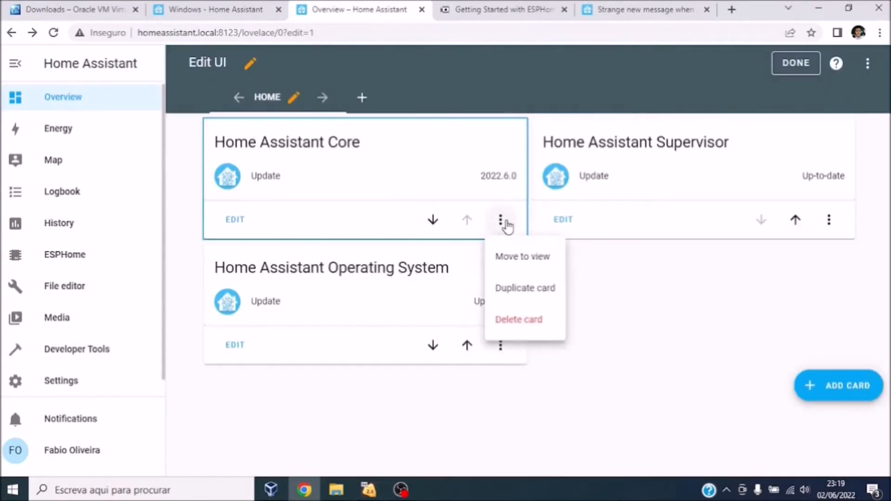
pyautogui.click(508, 321)
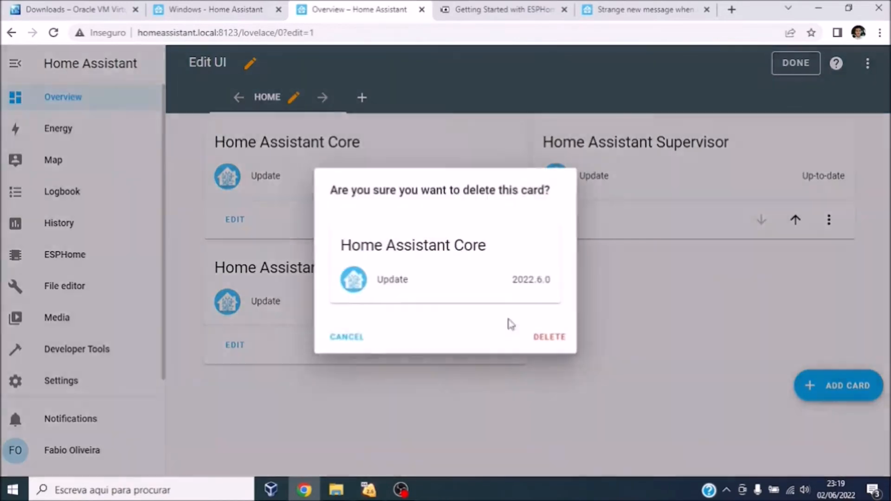
pyautogui.click(543, 340)
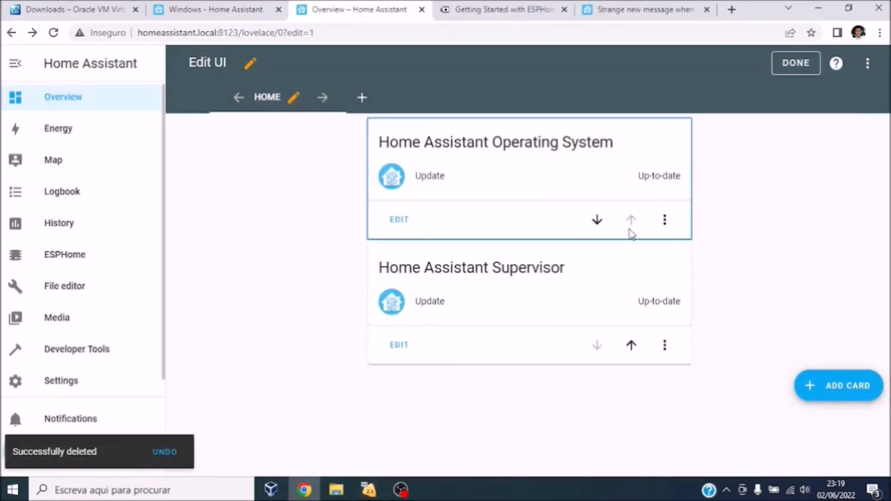
pyautogui.click(665, 220)
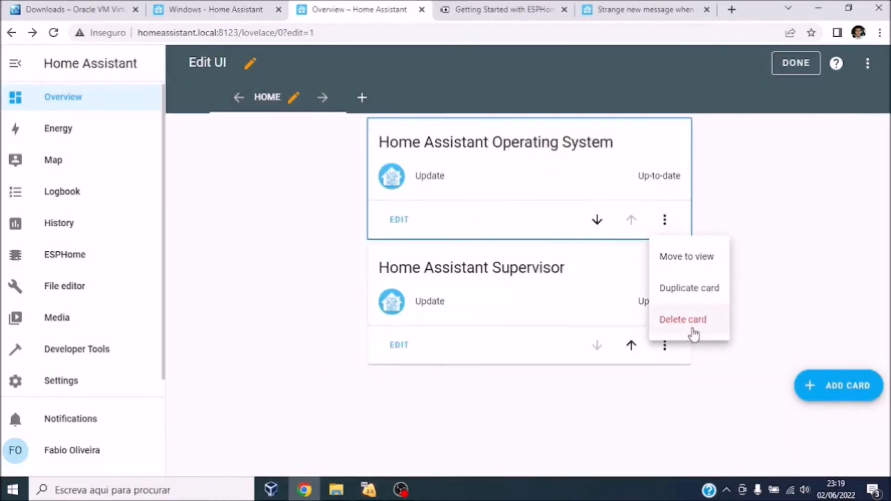
pyautogui.click(694, 320)
pyautogui.click(563, 339)
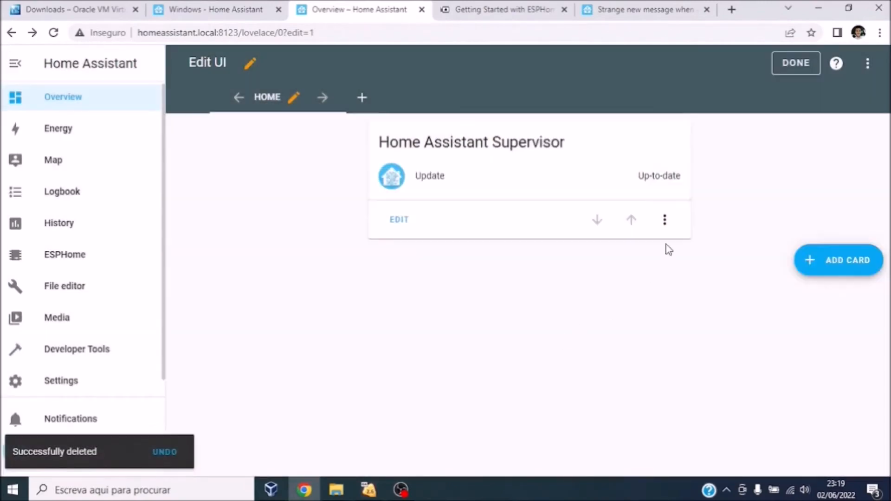
pyautogui.click(665, 220)
pyautogui.click(674, 319)
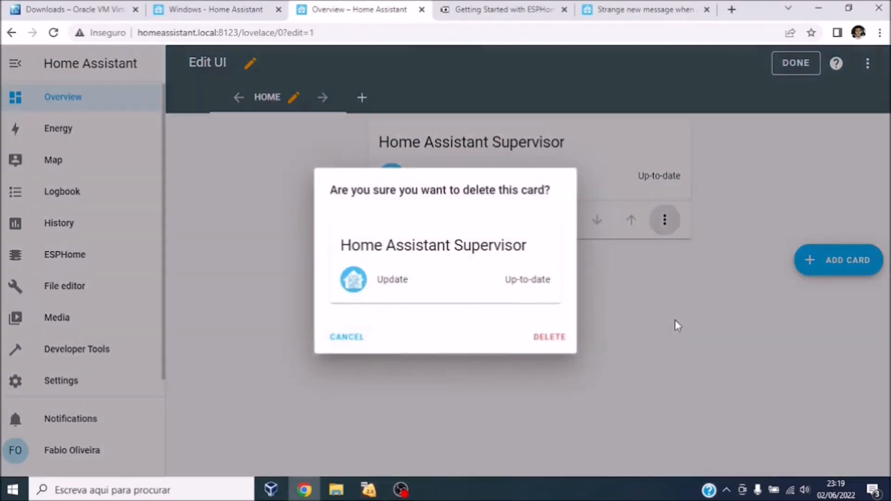
pyautogui.click(538, 336)
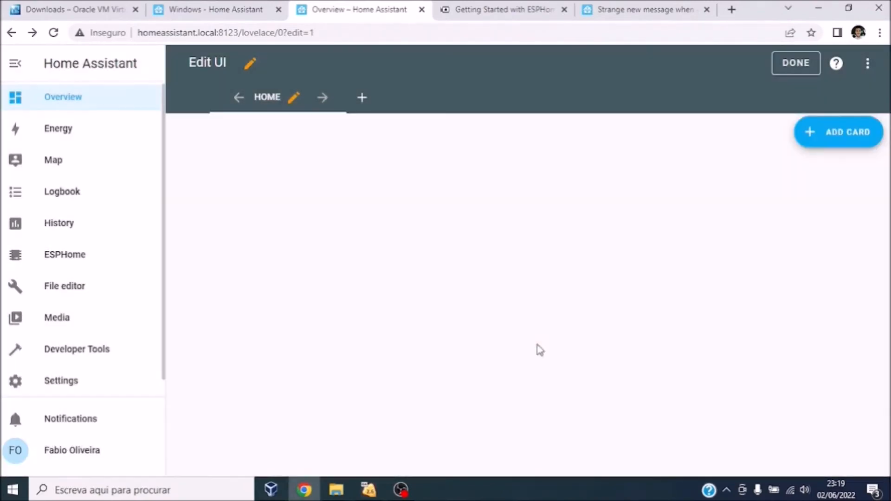
pyautogui.click(795, 63)
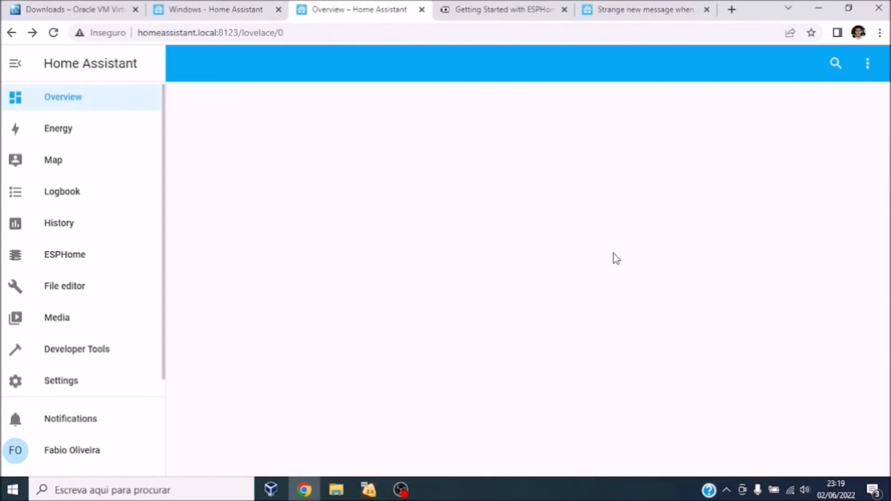